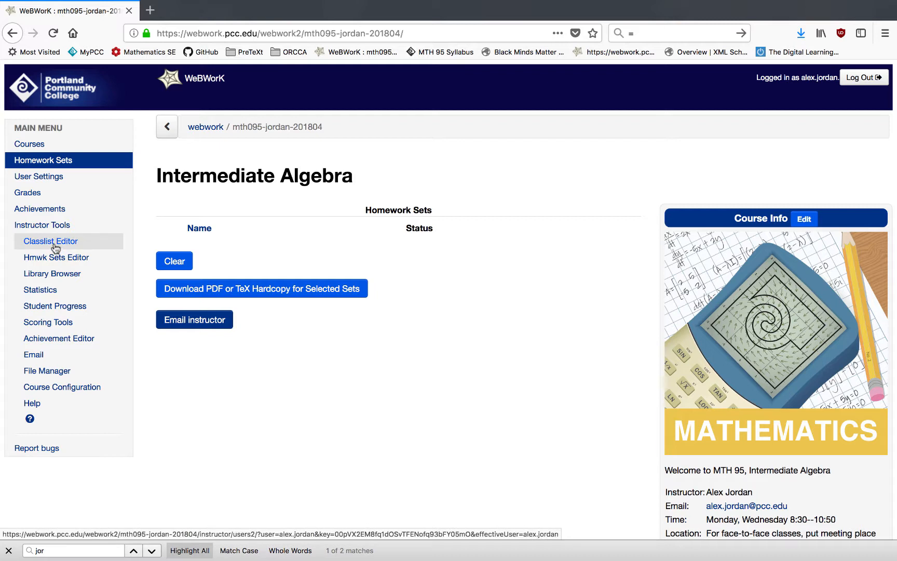
Open the Classlist Editor and start adding 2 new students.
click(55, 246)
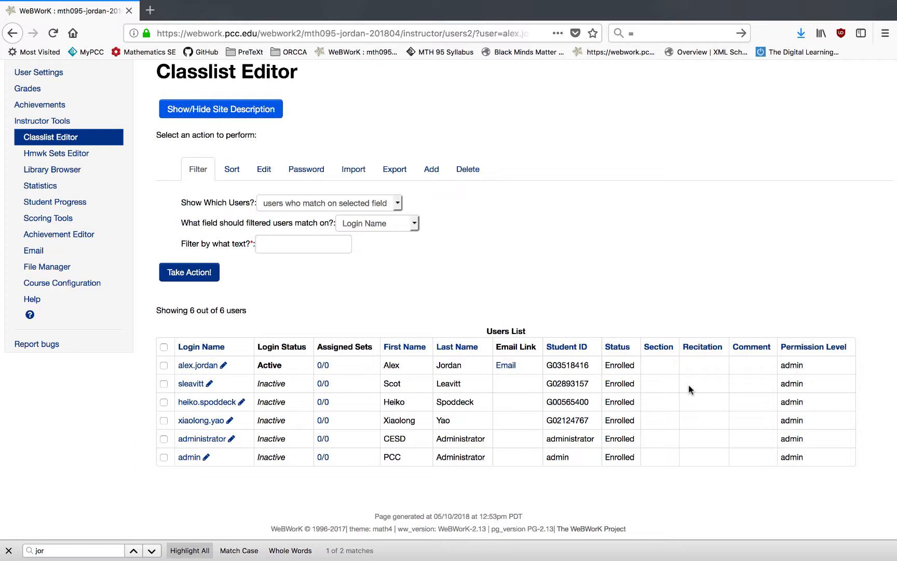
click(432, 169)
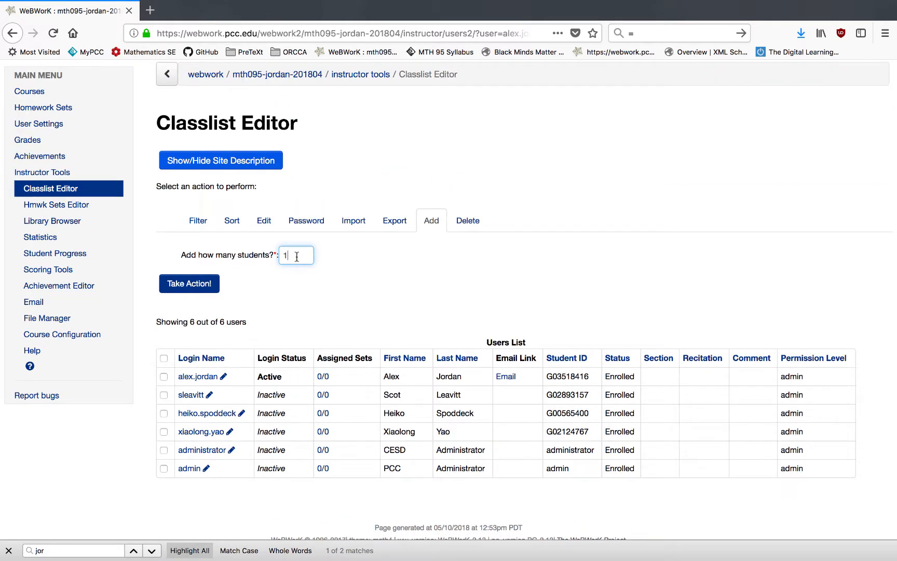
key(BackSpace)
text(2)
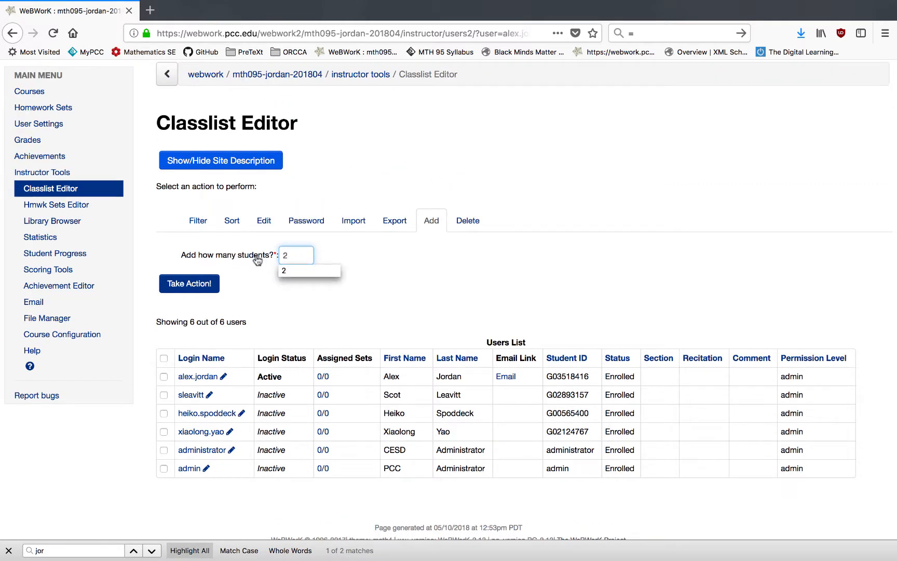
key(Return)
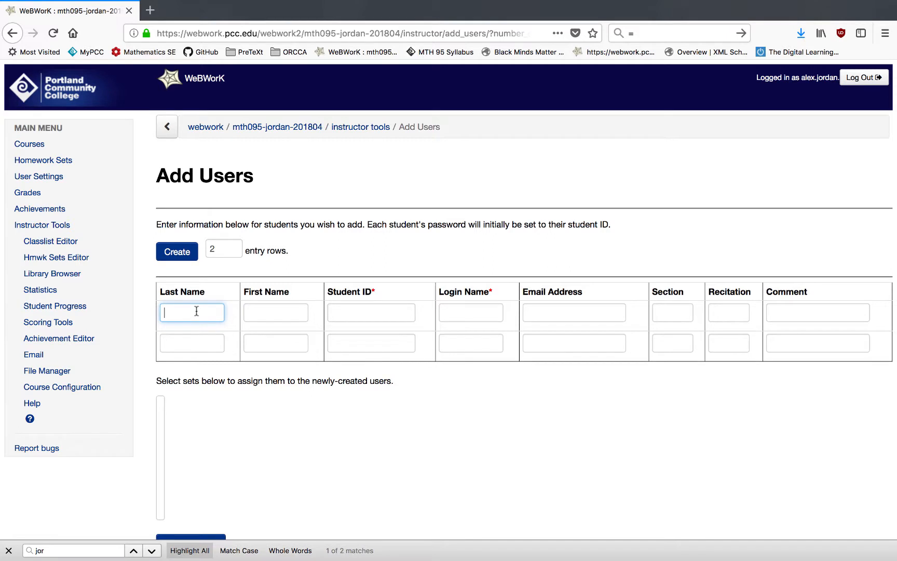
Enter the student's last name, first name and student ID in the first entry row.
key(Tab)
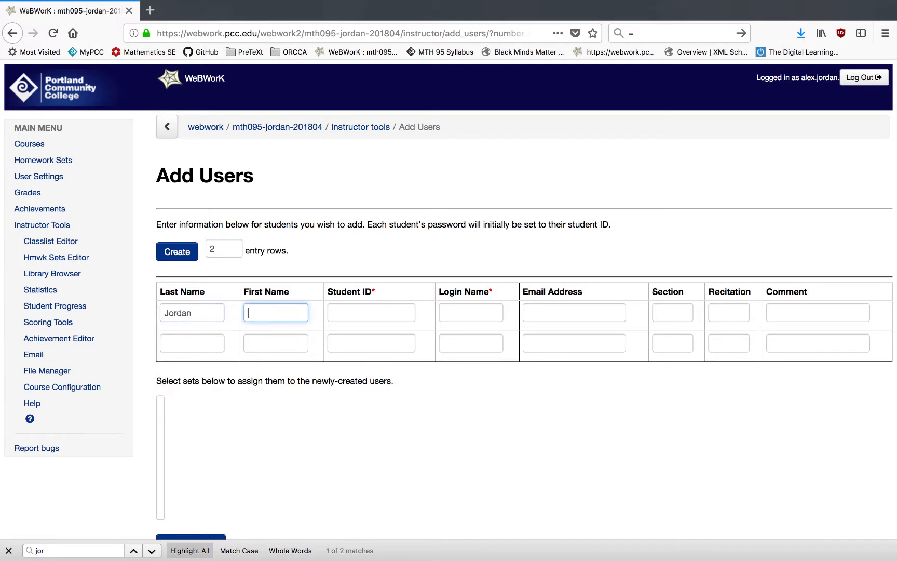
key(Tab)
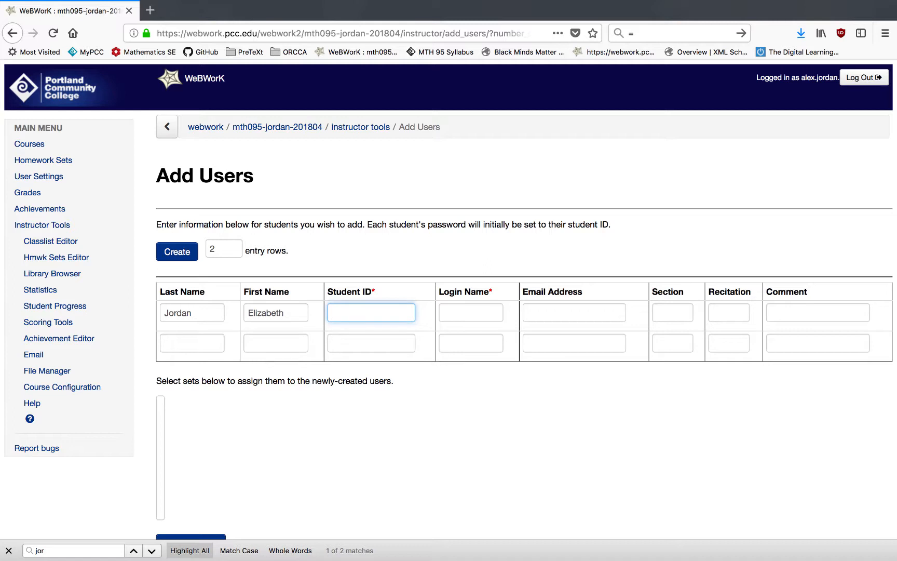
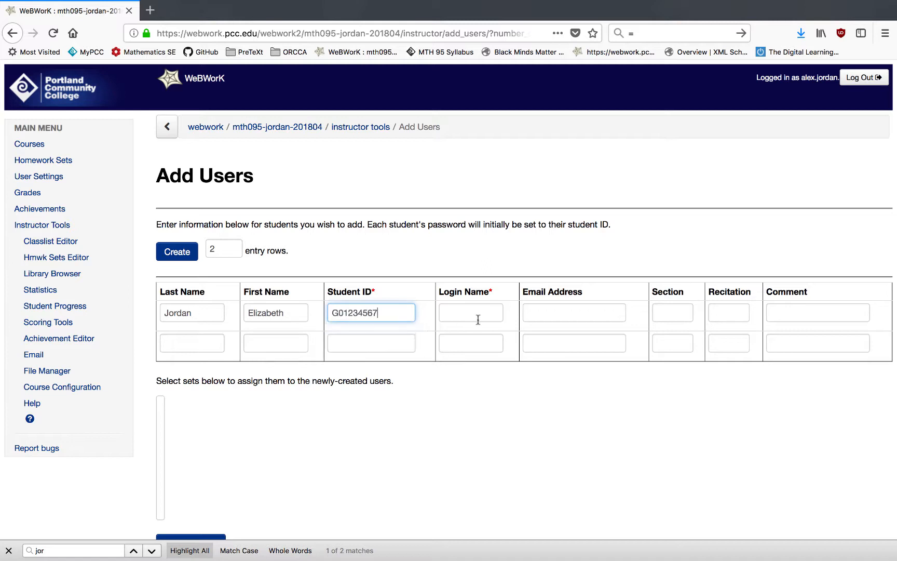
Fill in the student's login name and e-mail address in the first entry row.
click(479, 316)
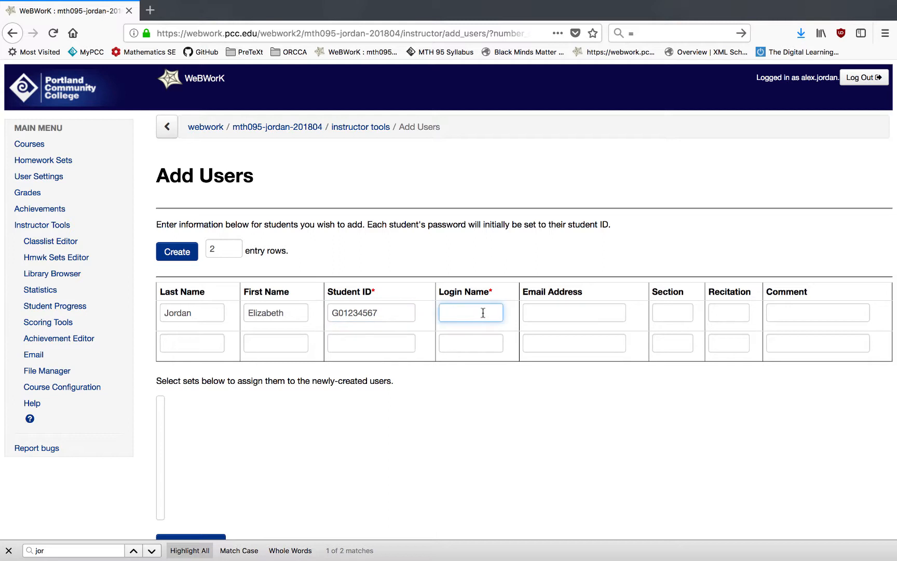
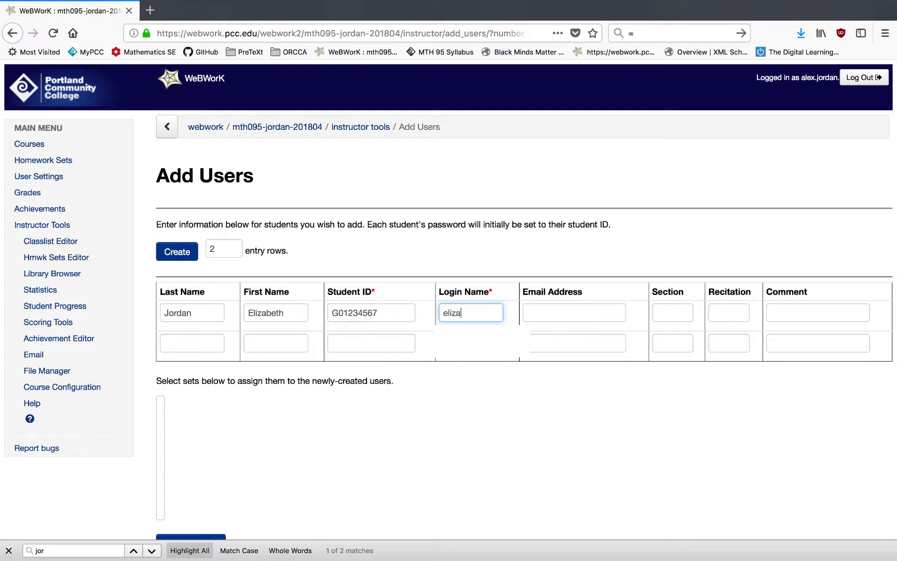
click(566, 313)
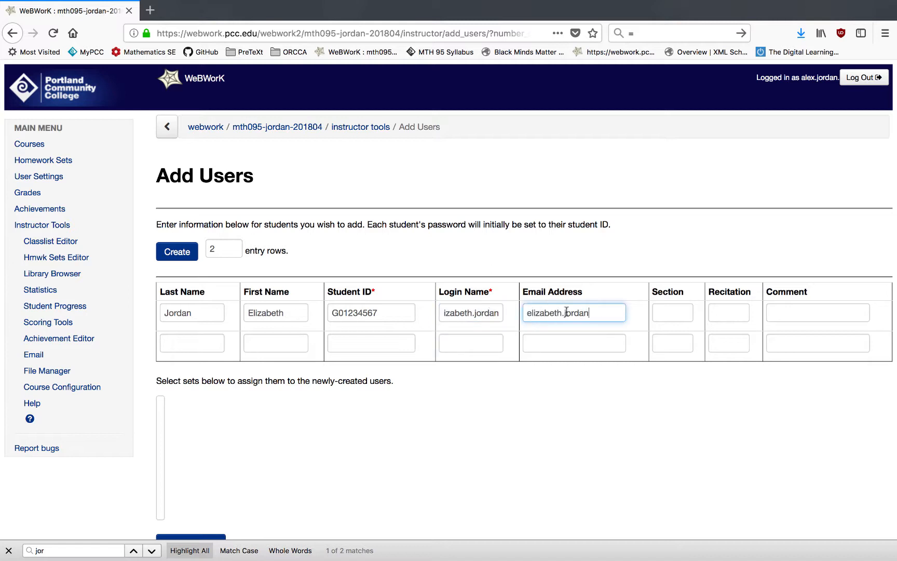
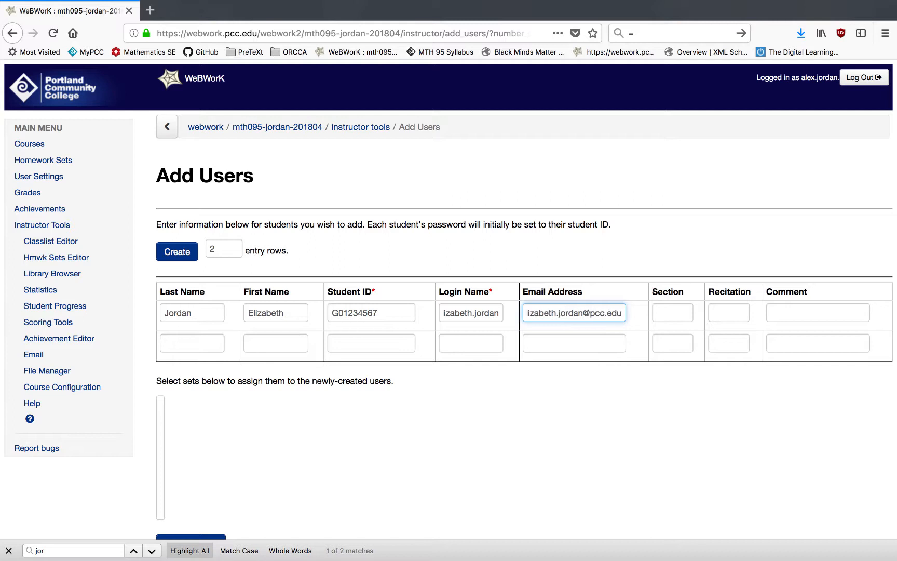
Leave section, recitation and comment blank and submit the new student entry.
click(673, 312)
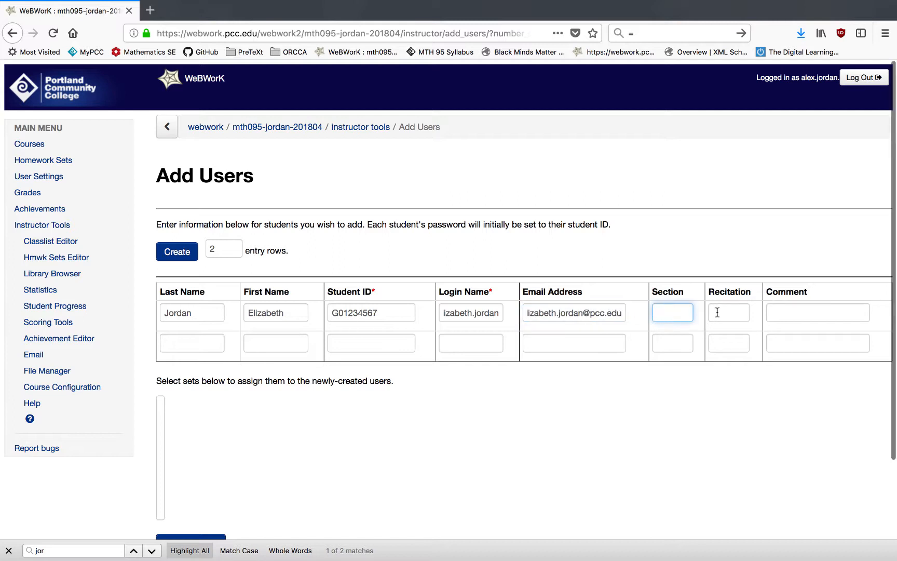
click(726, 313)
click(790, 310)
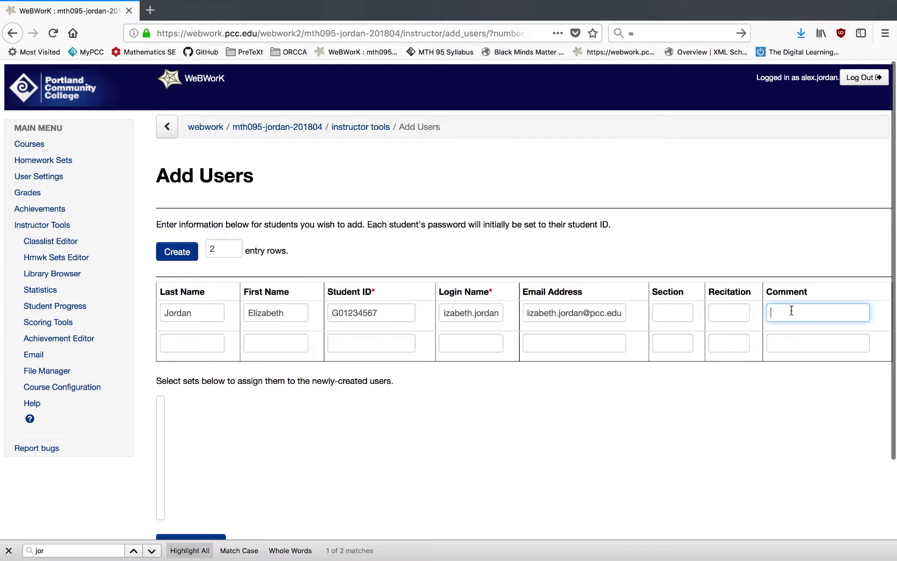
click(677, 315)
click(735, 314)
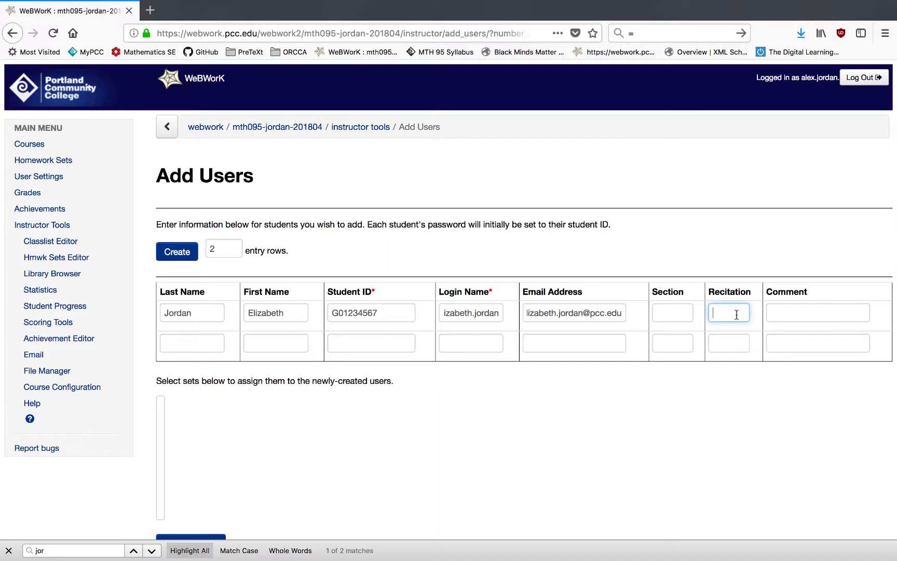
click(809, 316)
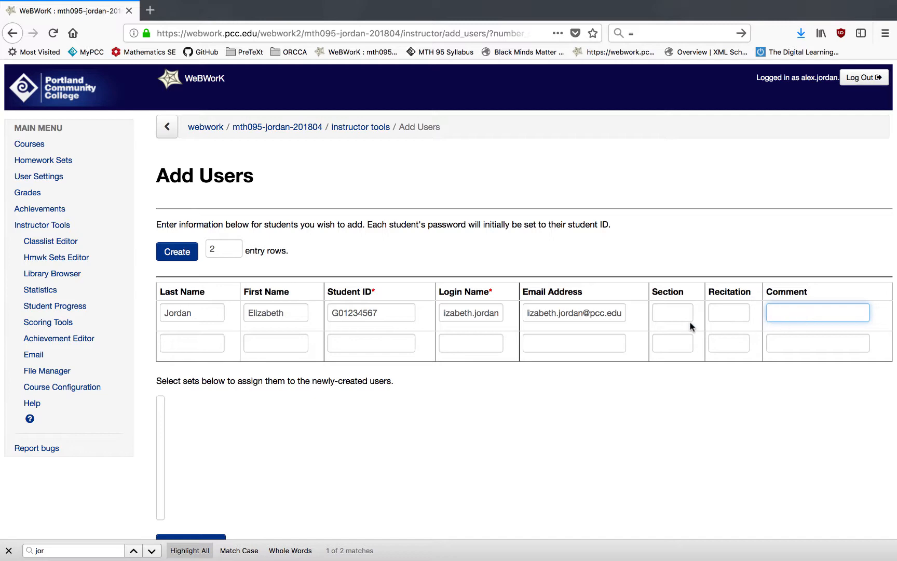
scroll(312, 415, down, 1)
click(195, 522)
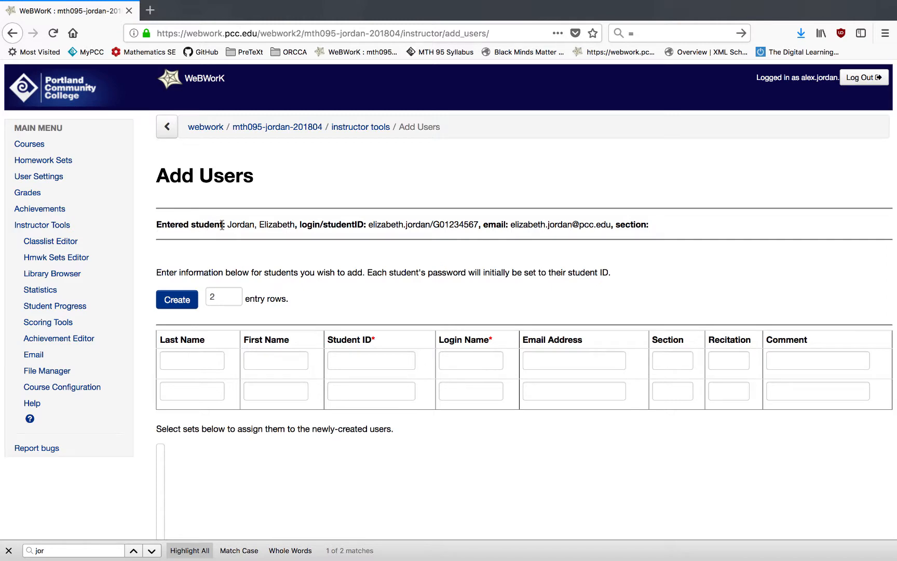
Return to the Classlist Editor to review the users list.
click(52, 245)
scroll(241, 456, down, 4)
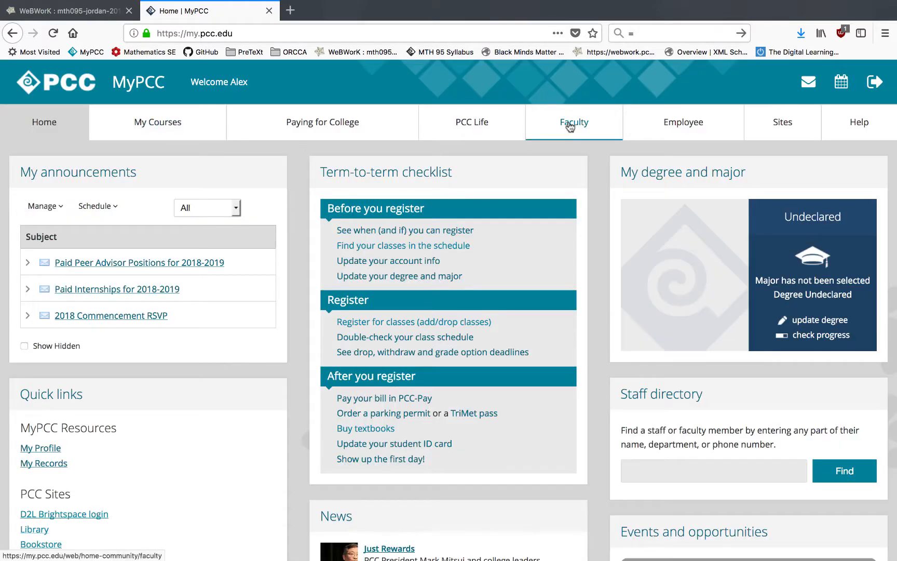
Open the Summary class list from the faculty tools in MyPCC.
click(571, 127)
scroll(687, 465, down, 1)
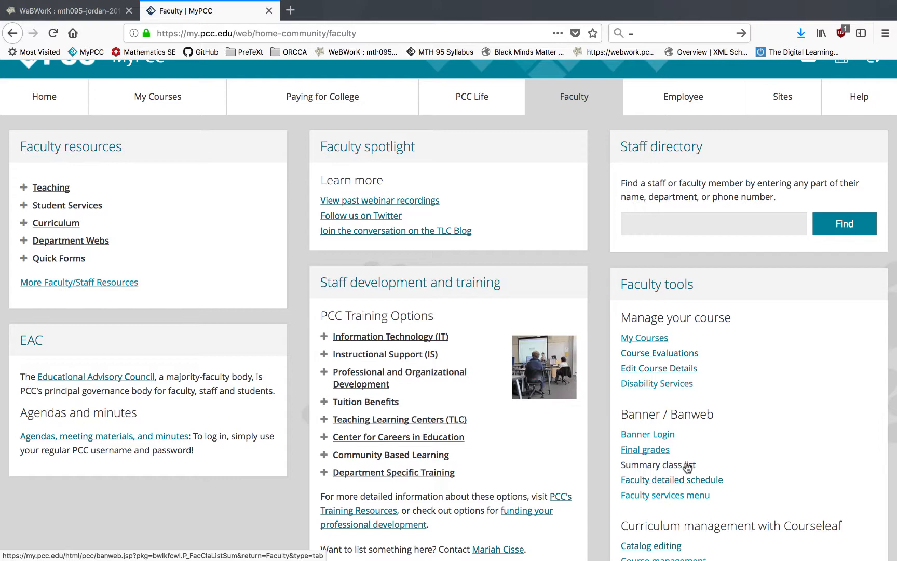
click(687, 465)
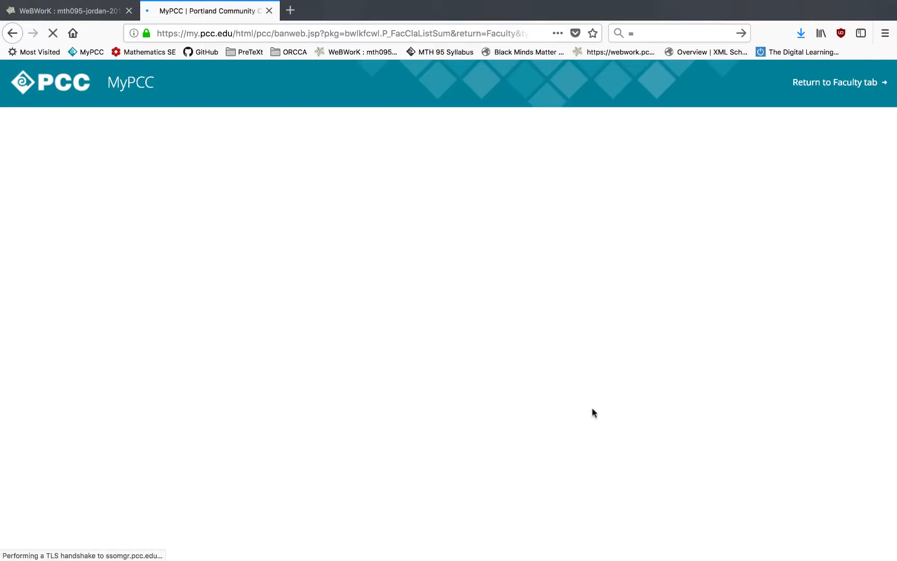
Choose the Spring 2018 term and submit the MTH 95 Intermediate Algebra course.
click(103, 259)
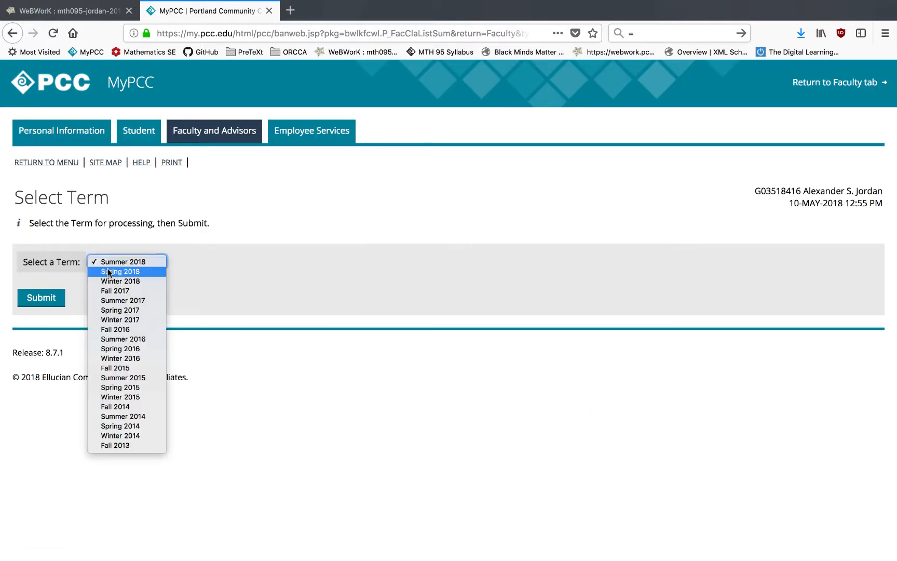
click(107, 272)
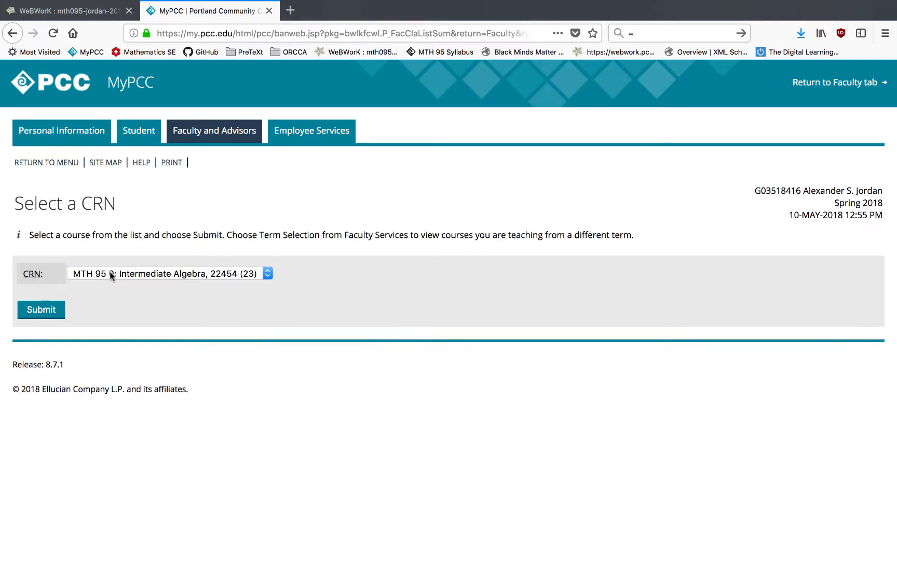
click(41, 310)
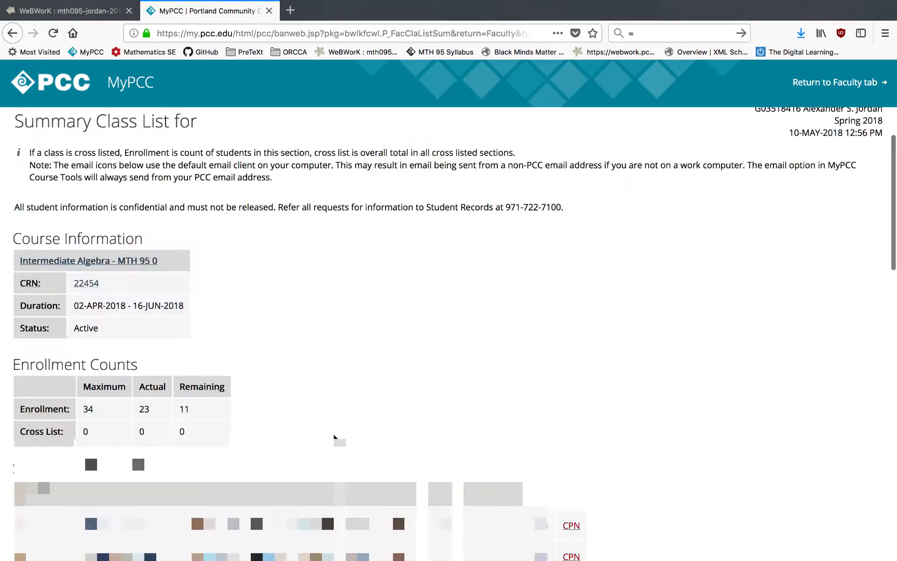
Download the class roster for the course.
scroll(253, 439, down, 5)
scroll(300, 333, down, 10)
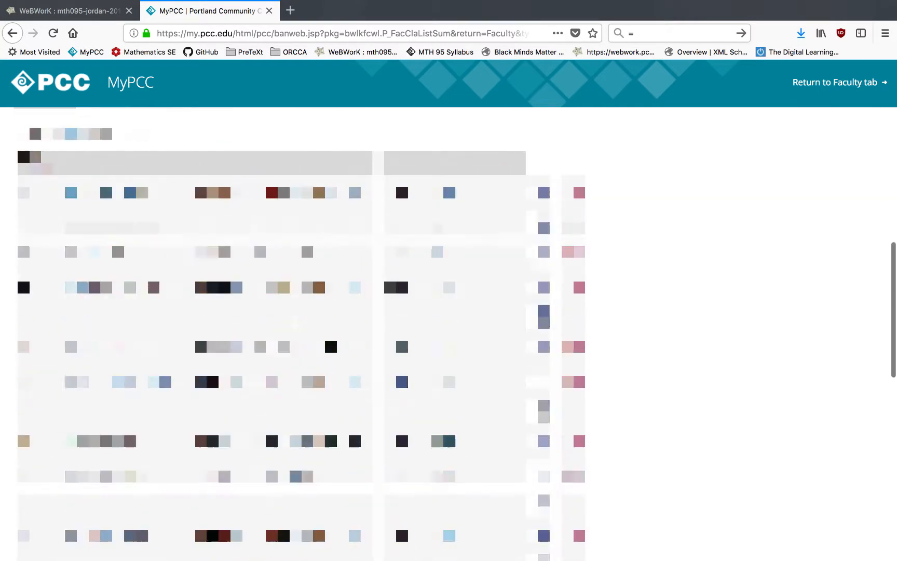
scroll(258, 232, down, 8)
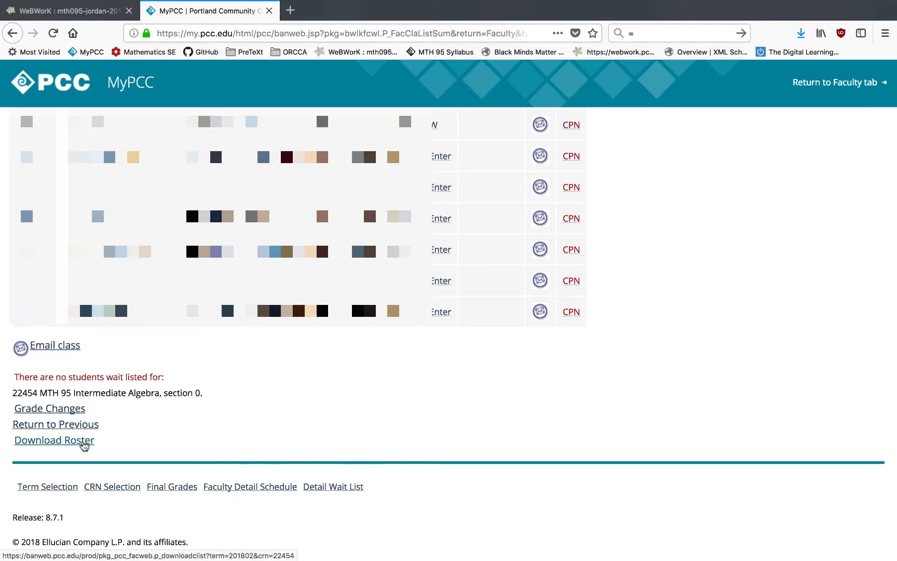
click(83, 442)
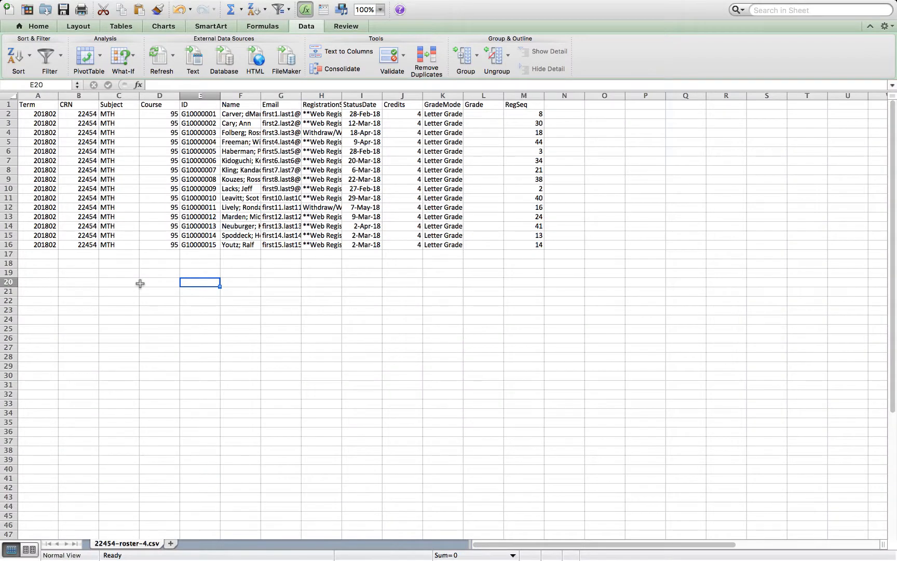
Delete the Term, CRN, Subject and Course columns from the roster spreadsheet.
click(38, 96)
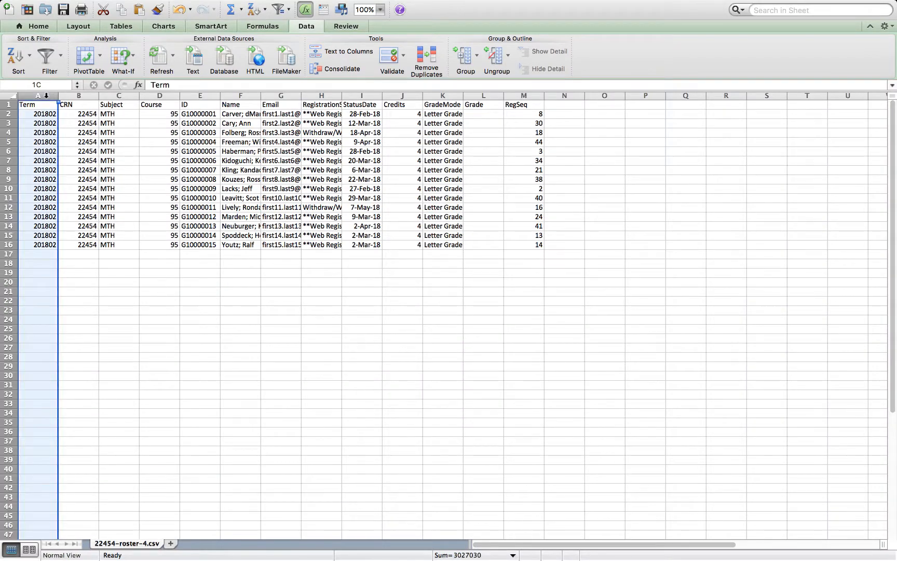
drag(46, 95, 151, 92)
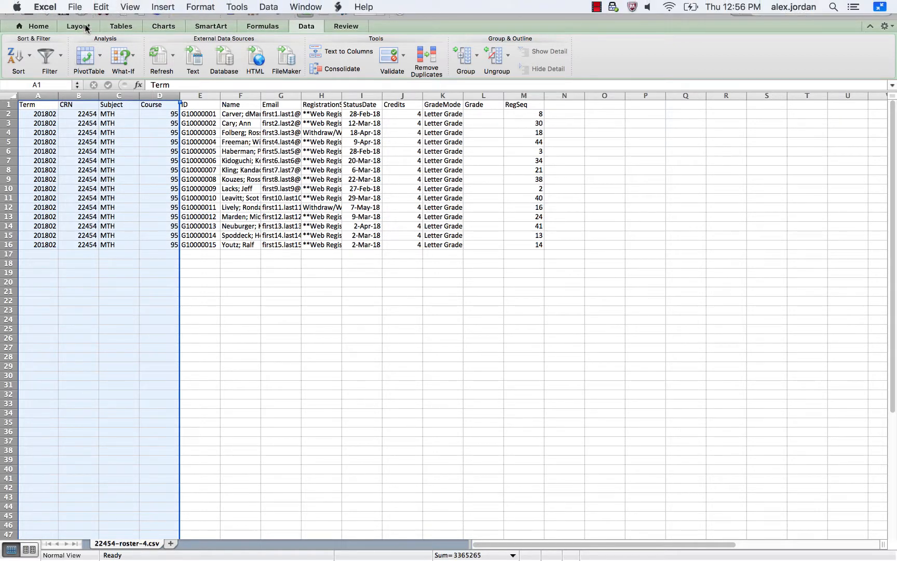
click(101, 6)
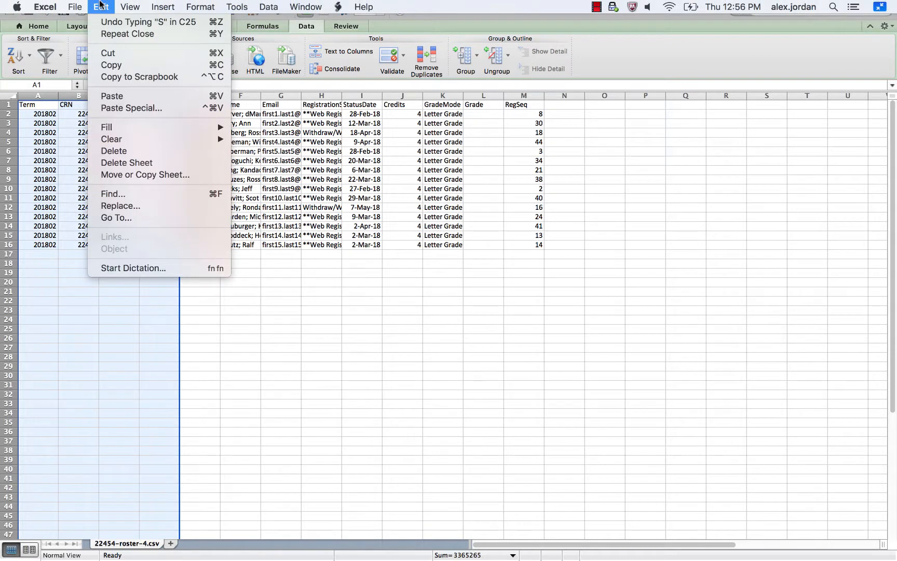
click(113, 152)
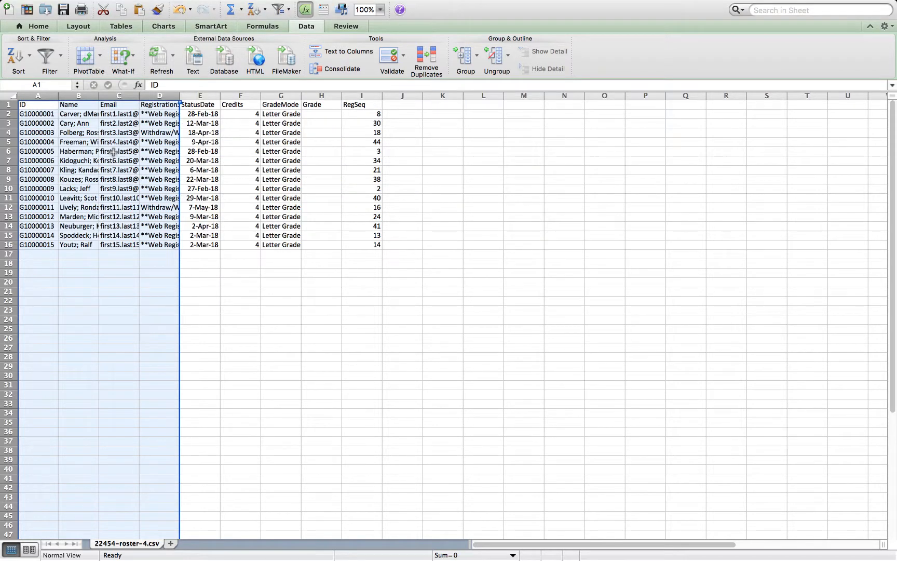
Clear the contents of all columns after Email, from RegistrationStatus through RegSeq.
click(159, 96)
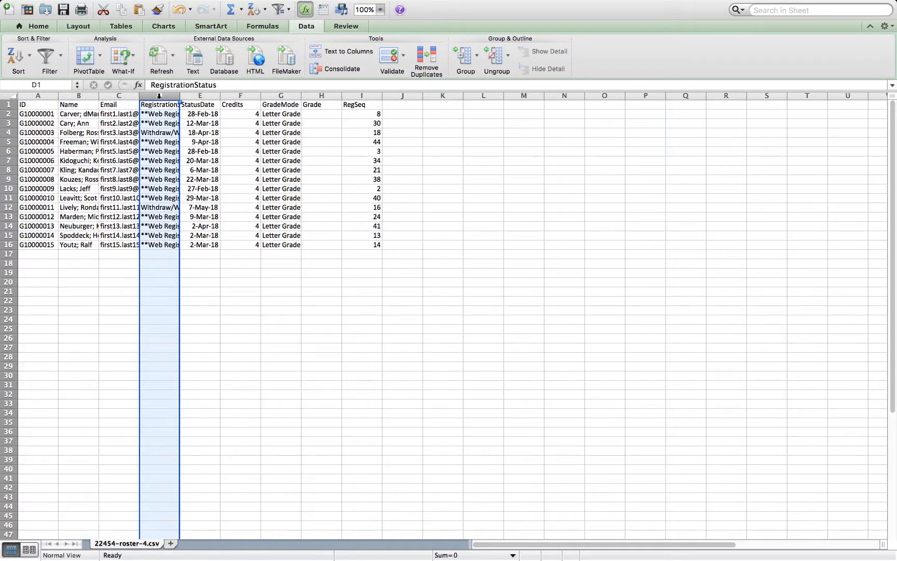
drag(159, 96, 360, 93)
key(Delete)
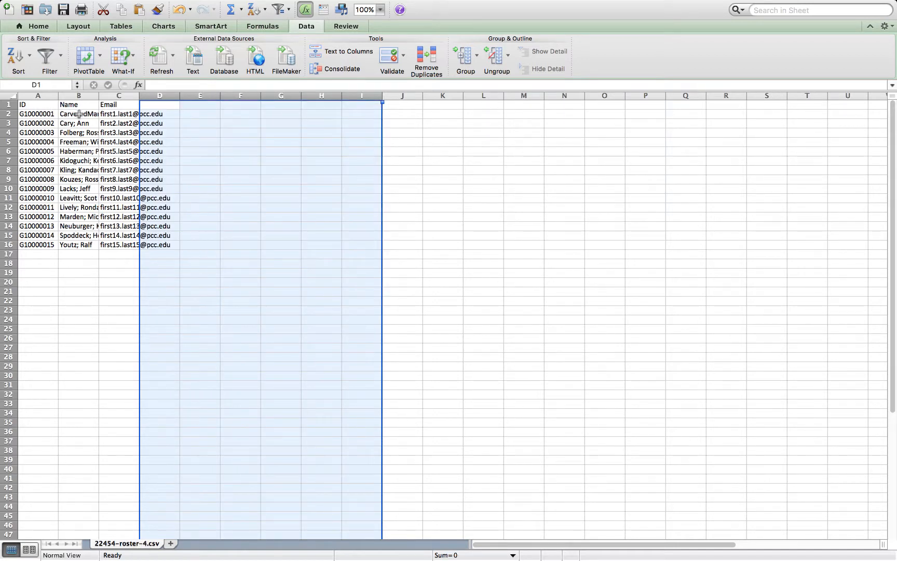
Delete the header row of the roster.
click(10, 104)
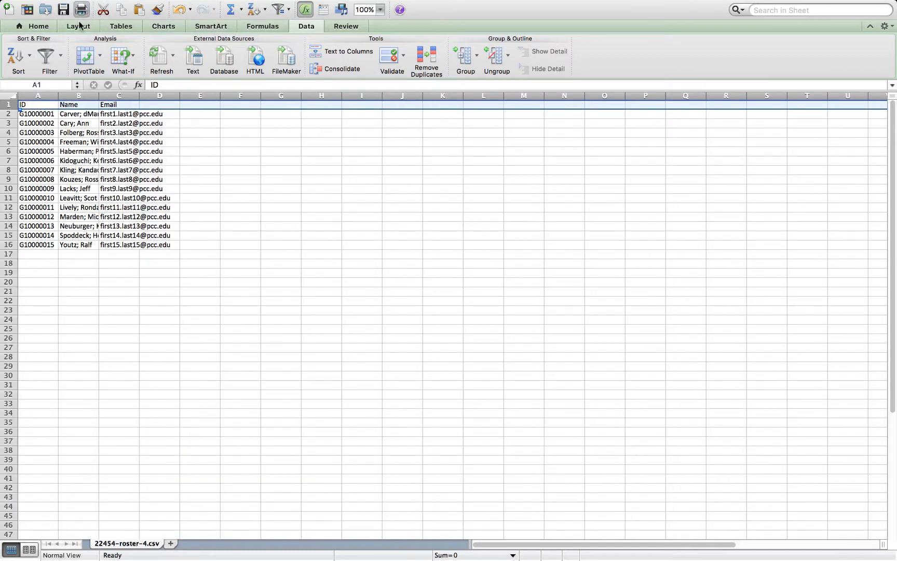
key(ctrl+minus)
Insert five blank columns between the Name and Email columns.
click(79, 95)
click(116, 96)
drag(116, 95, 283, 96)
mouse_move(115, 4)
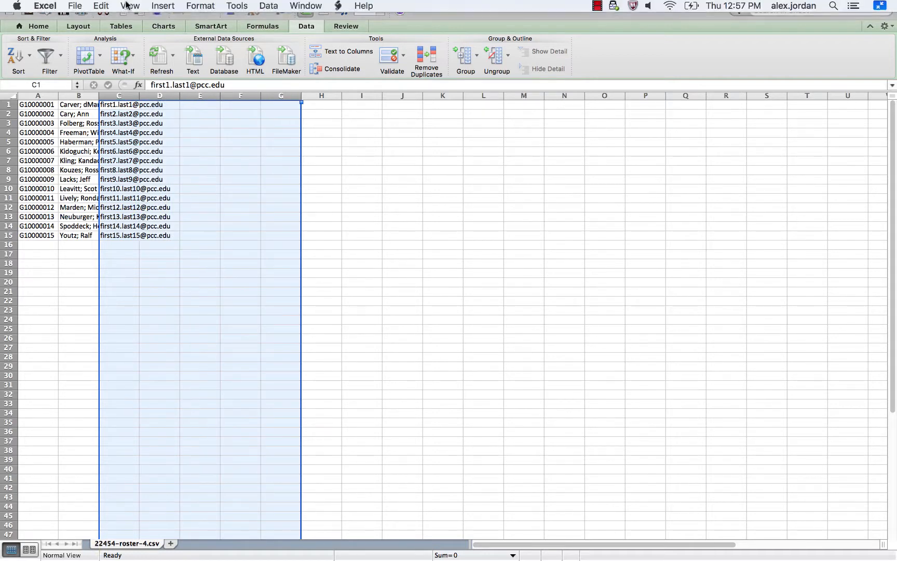
click(162, 7)
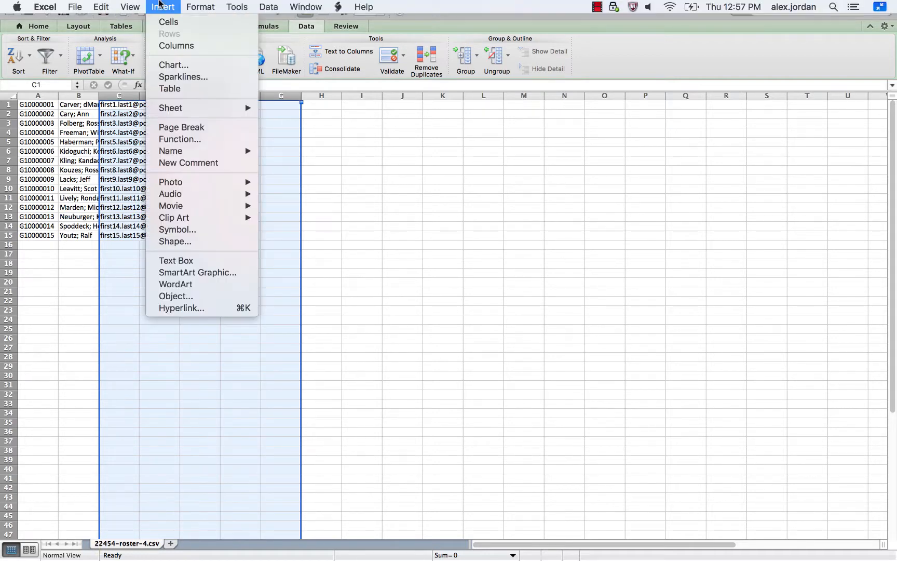
click(174, 46)
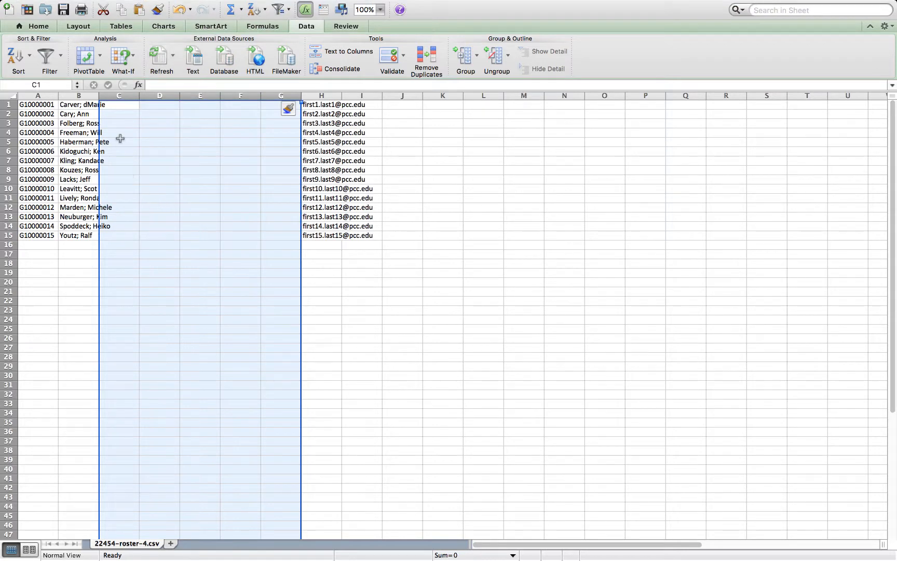
Split the Name column into last and first names with Text to Columns, using semicolon as the only delimiter.
click(91, 115)
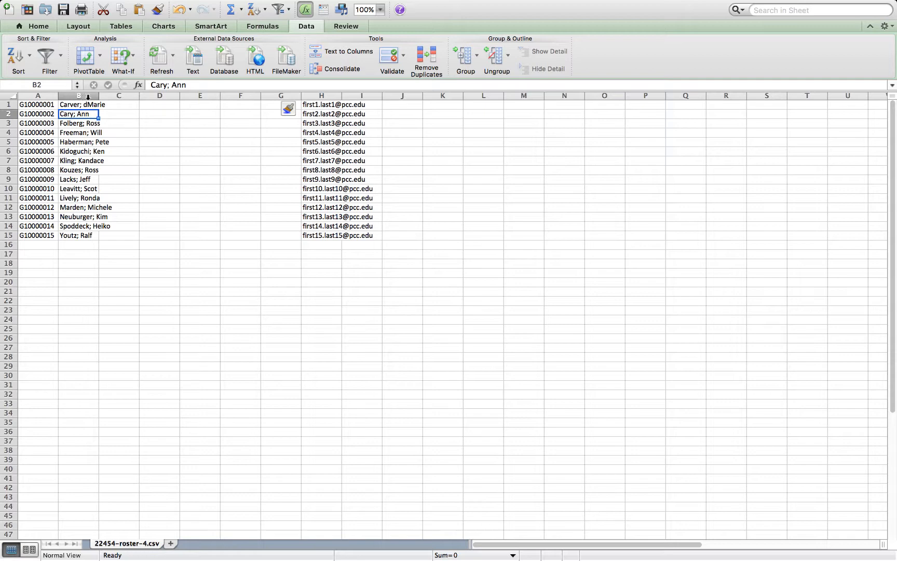
click(88, 97)
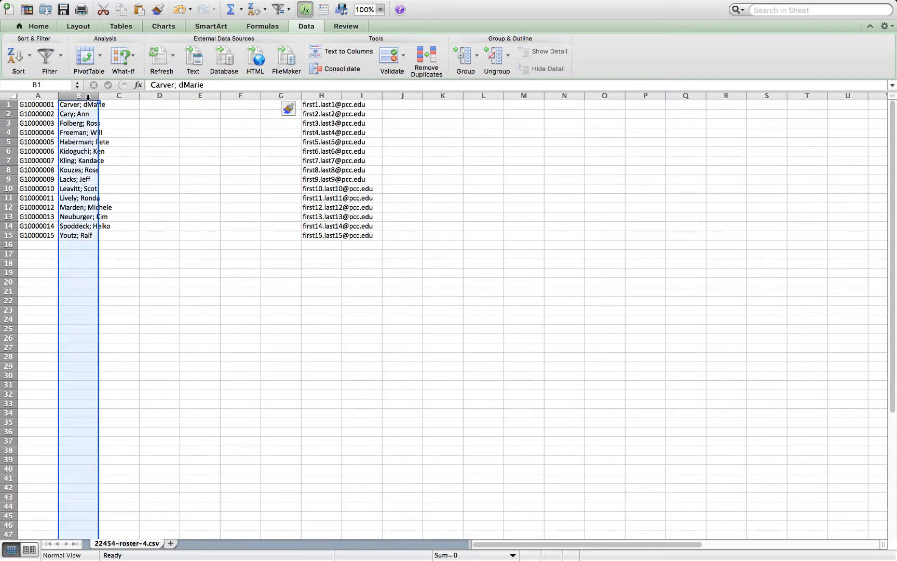
click(307, 26)
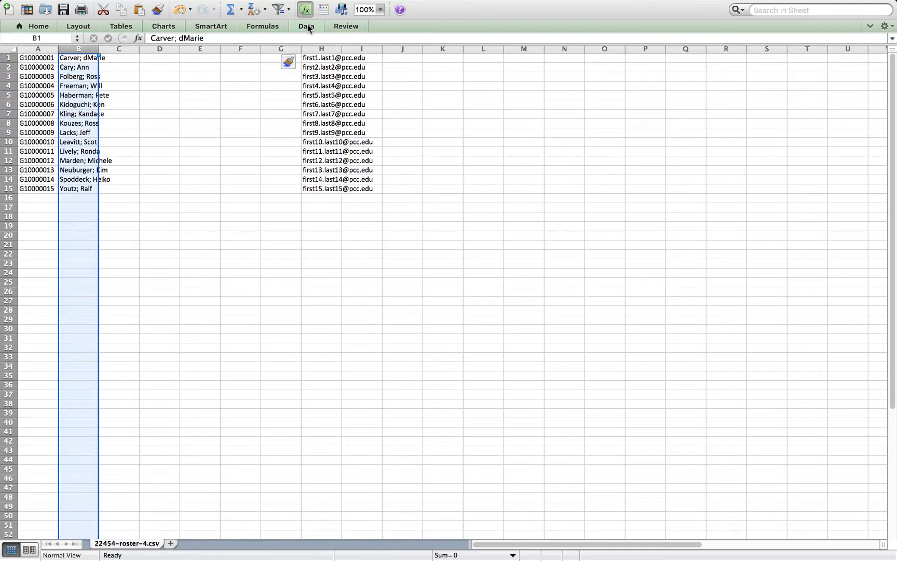
click(308, 27)
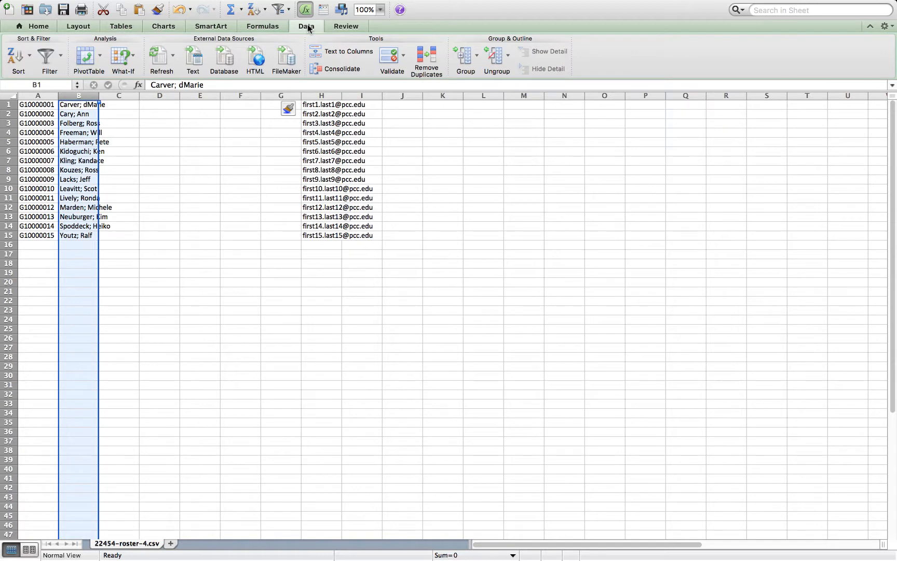
click(344, 52)
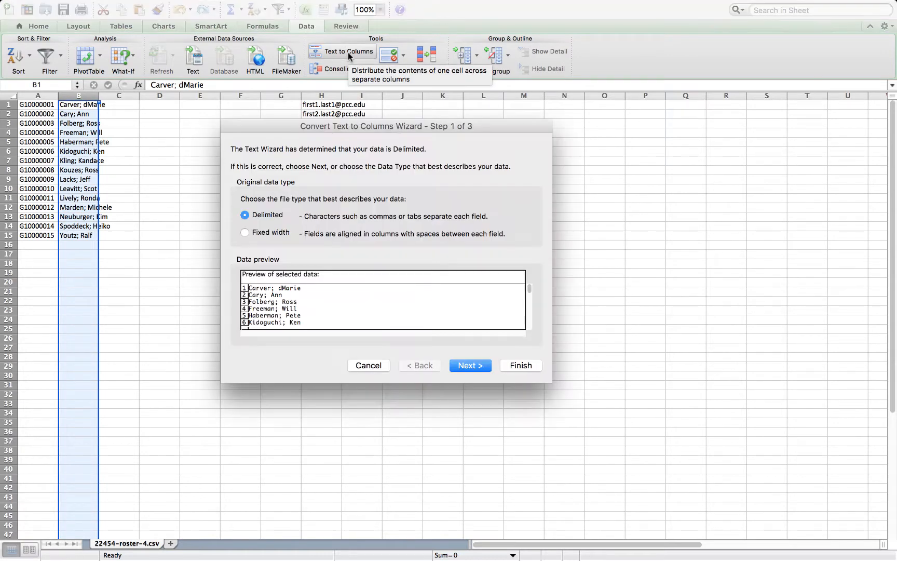
click(462, 363)
click(288, 206)
double_click(329, 207)
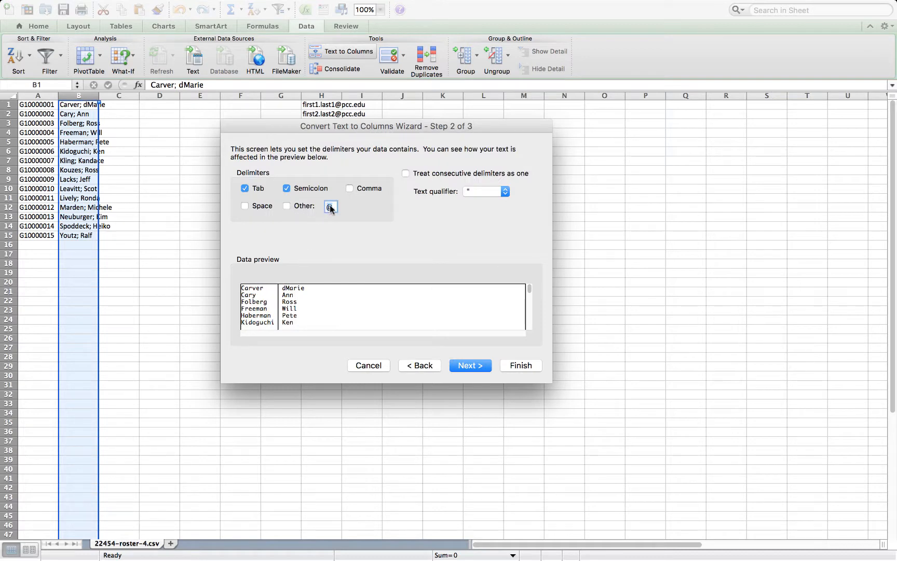
key(BackSpace)
click(245, 188)
click(521, 366)
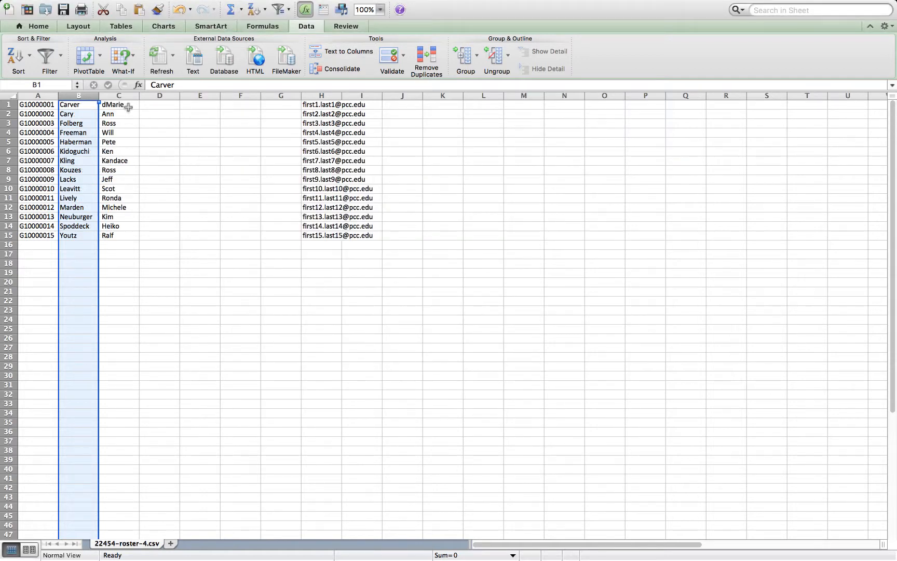
Autofit the widths of the last-name and first-name columns.
double_click(99, 96)
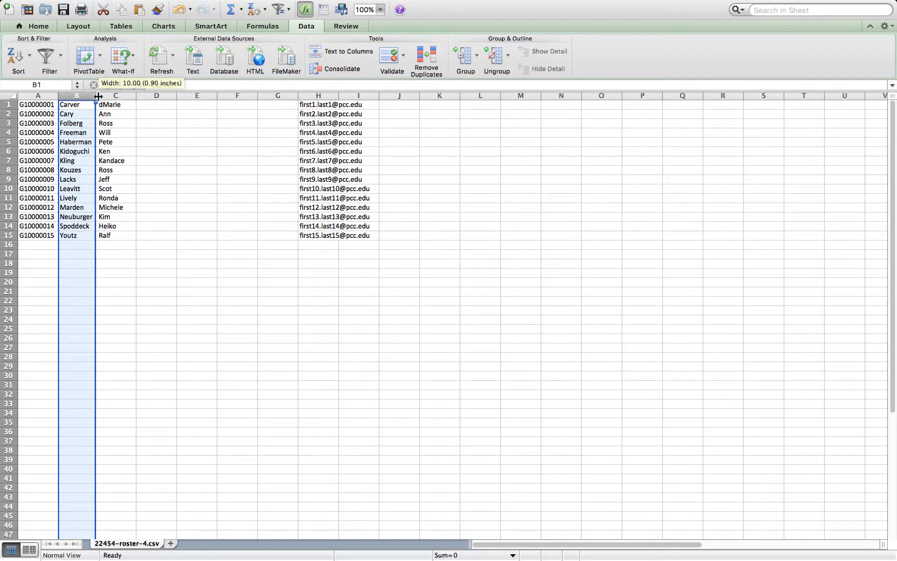
drag(135, 94, 135, 94)
double_click(136, 94)
Enter C in the first empty column next to the first names and fill it down for all 15 students.
click(148, 104)
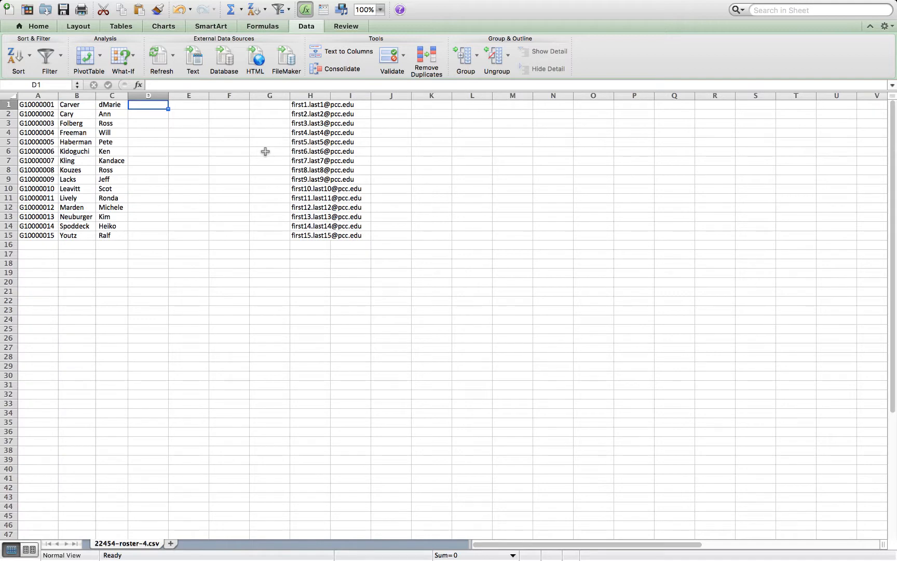
text(C)
key(Return)
key(Up)
drag(168, 109, 174, 242)
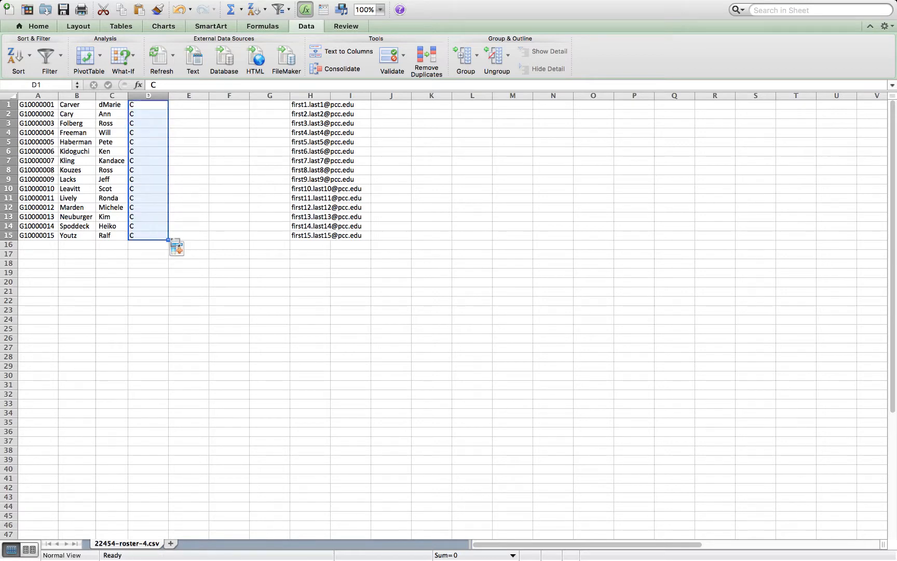
click(188, 104)
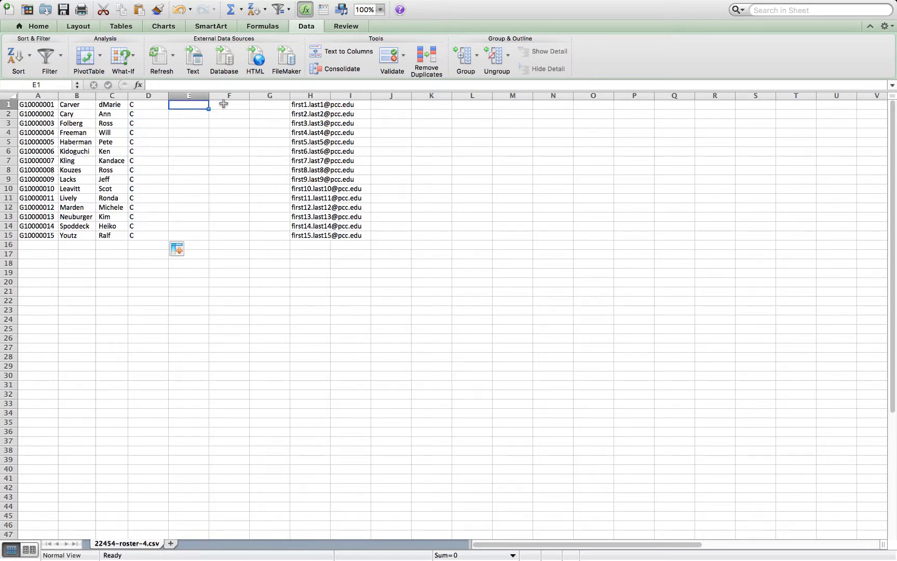
click(223, 104)
click(268, 104)
click(188, 104)
click(224, 104)
click(269, 103)
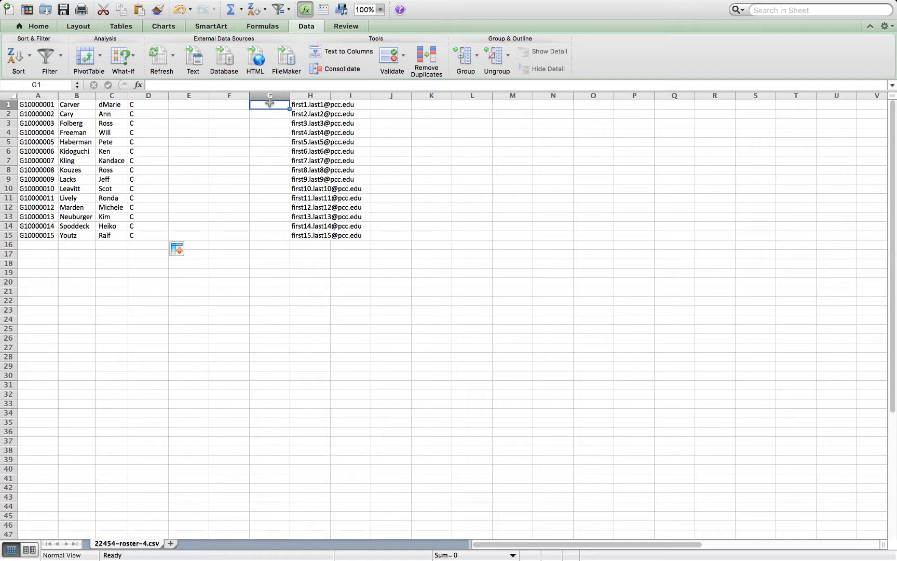
Copy the Email column into the next empty column and autofit its width.
click(318, 95)
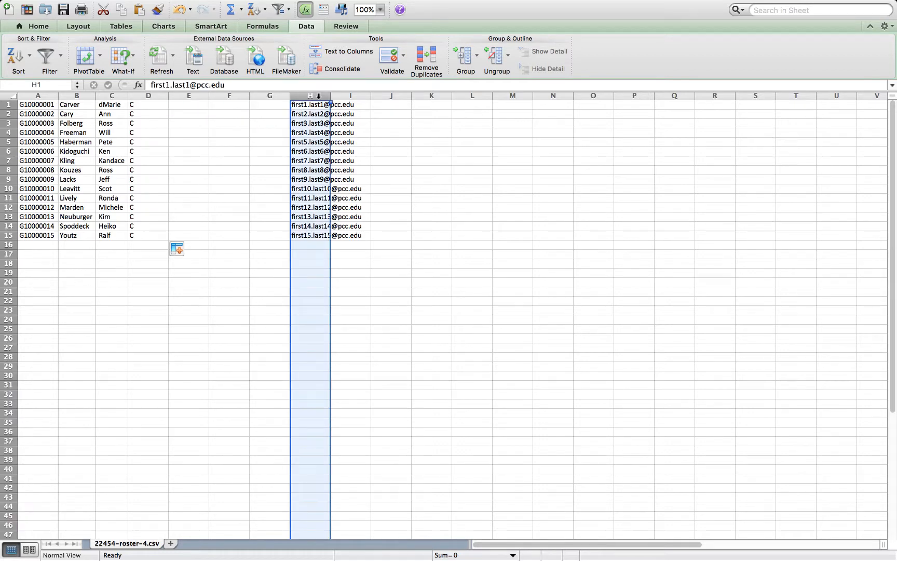
key(super+c)
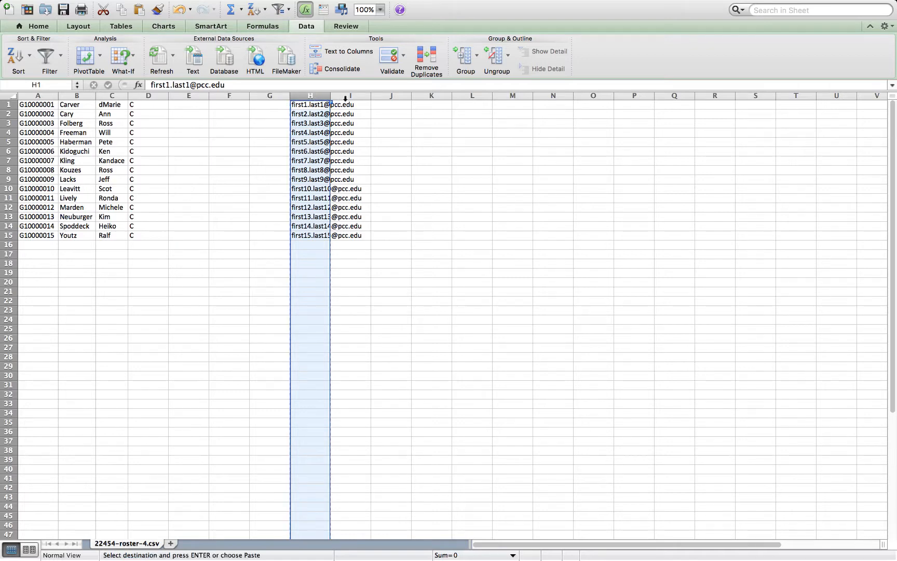
click(343, 96)
key(super+v)
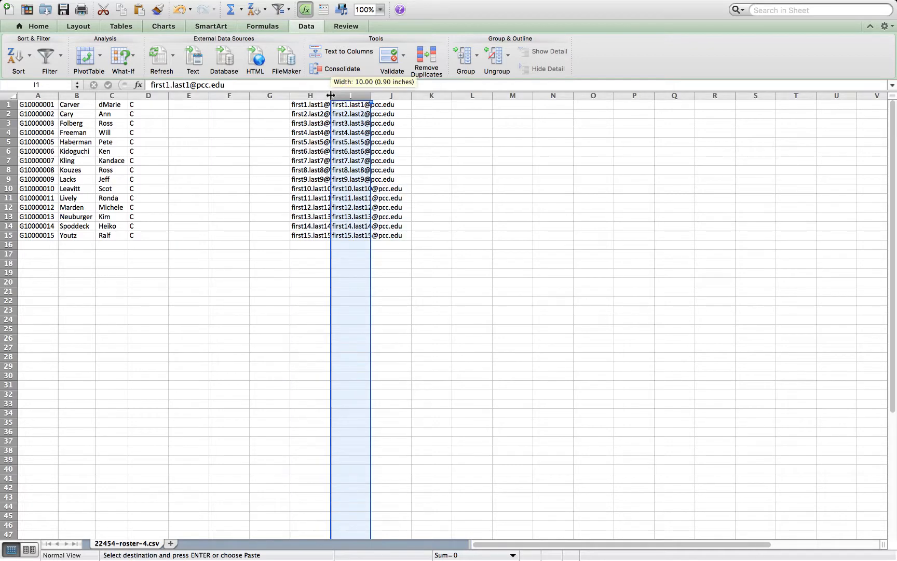
double_click(330, 95)
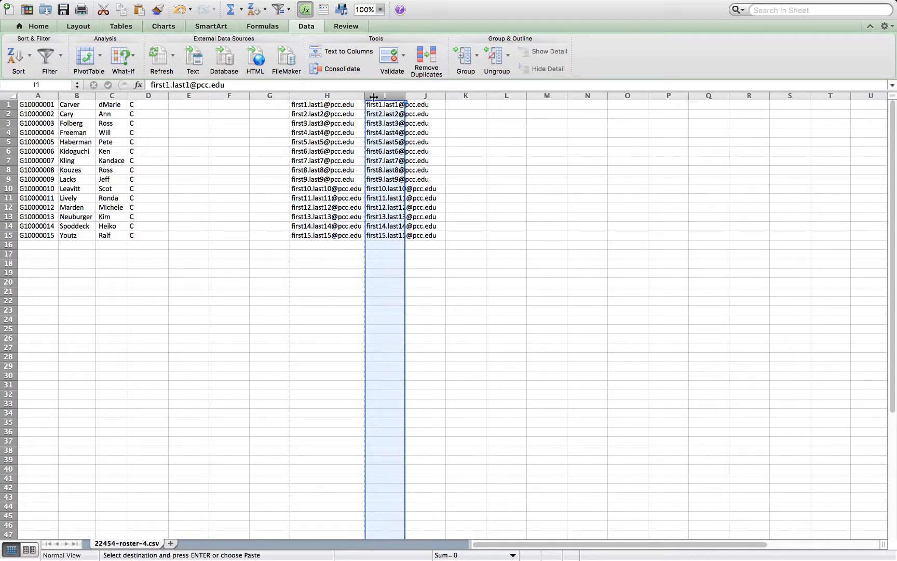
Split the copied email addresses at the @ sign with Text to Columns, then clear the resulting domain column.
click(343, 96)
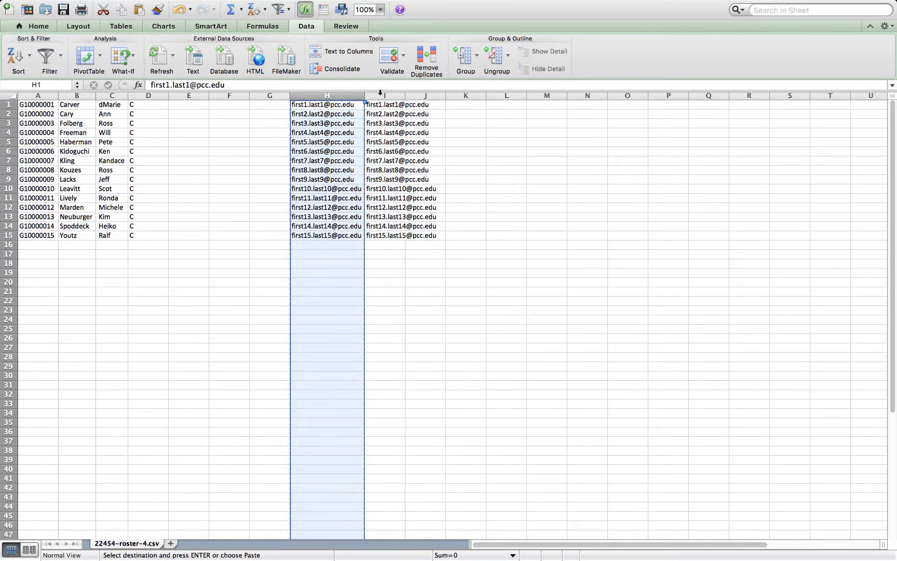
click(396, 96)
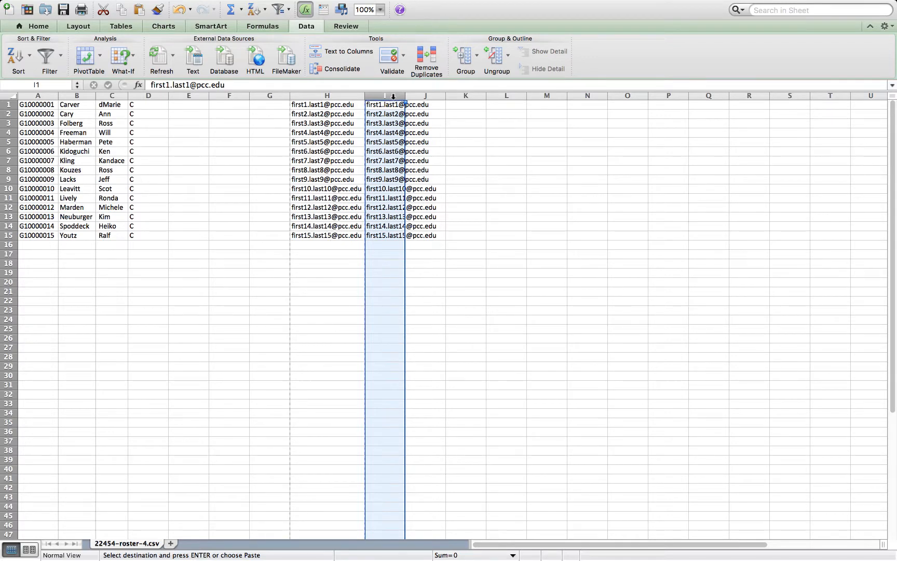
click(354, 54)
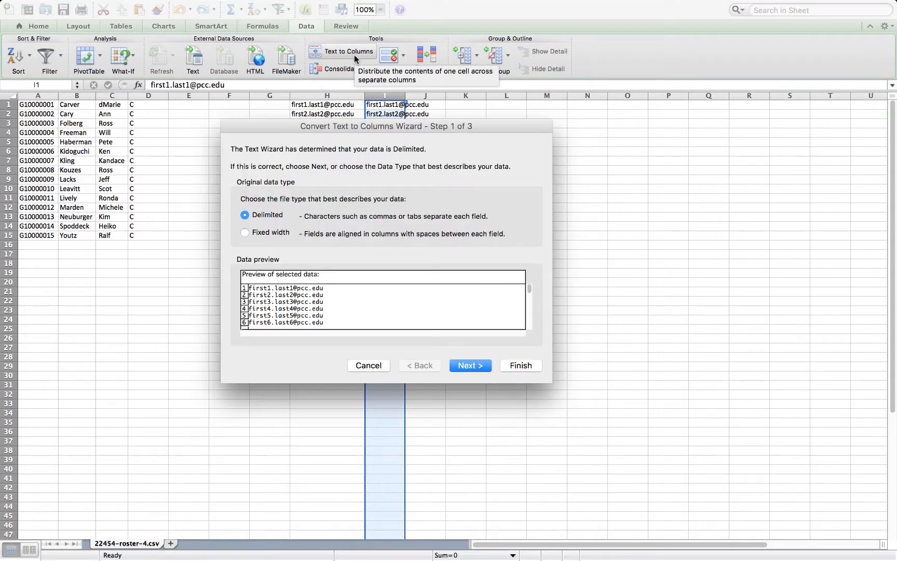
click(471, 366)
click(330, 206)
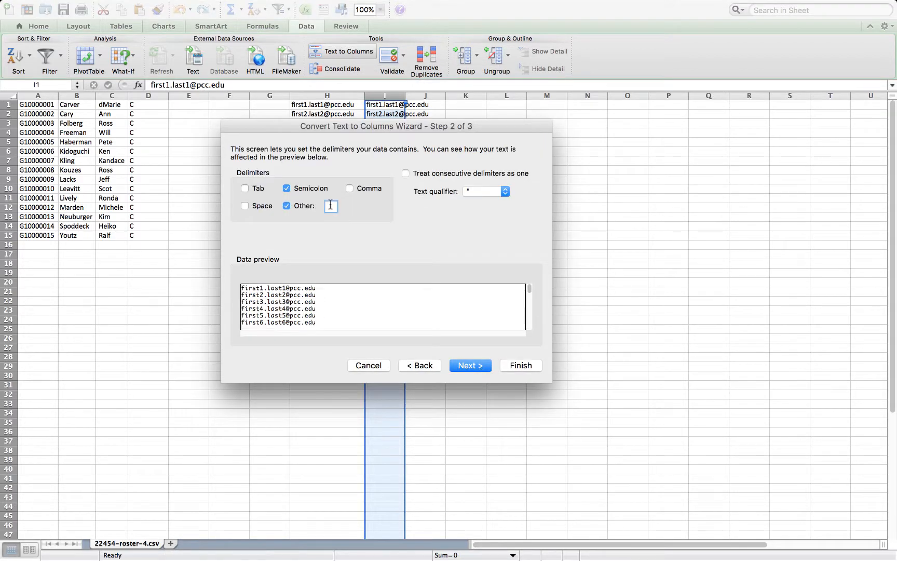
text(@)
click(476, 365)
click(510, 365)
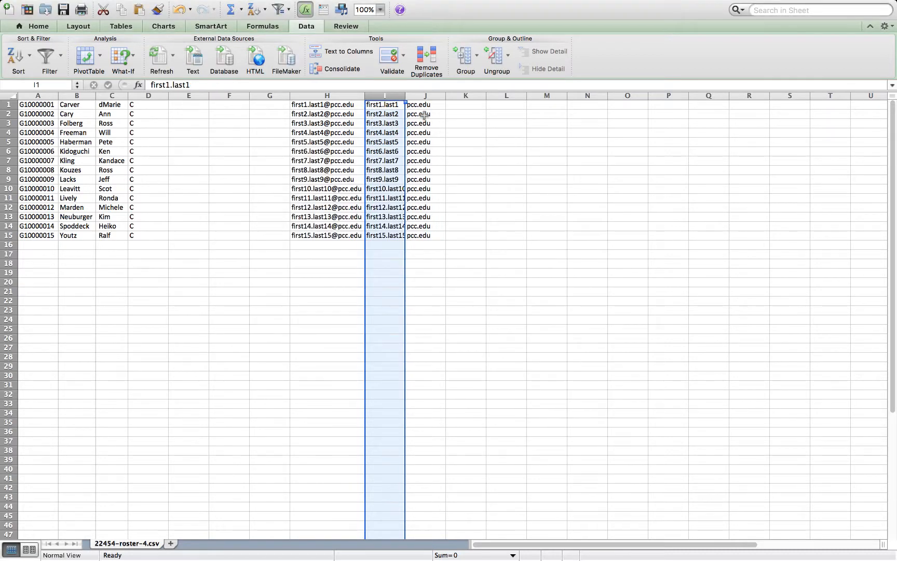
click(424, 96)
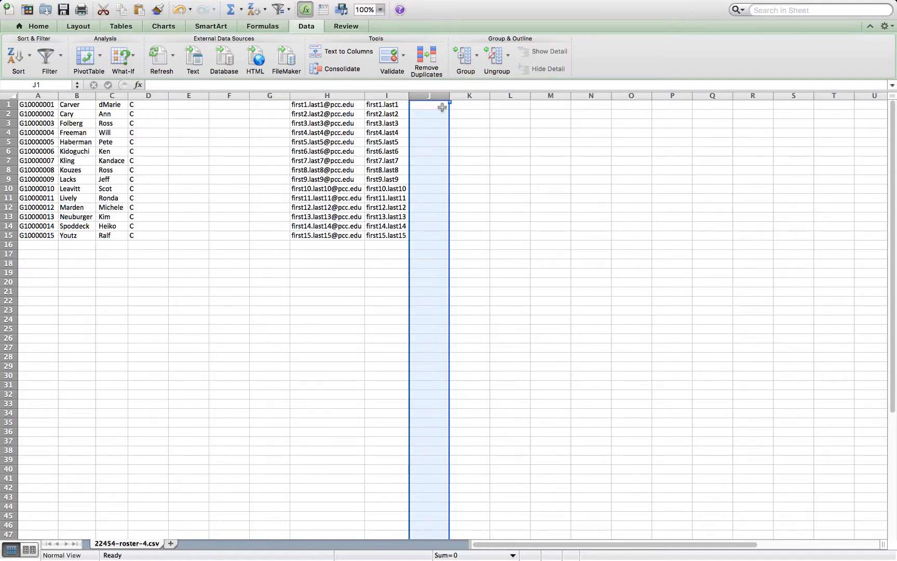
click(437, 105)
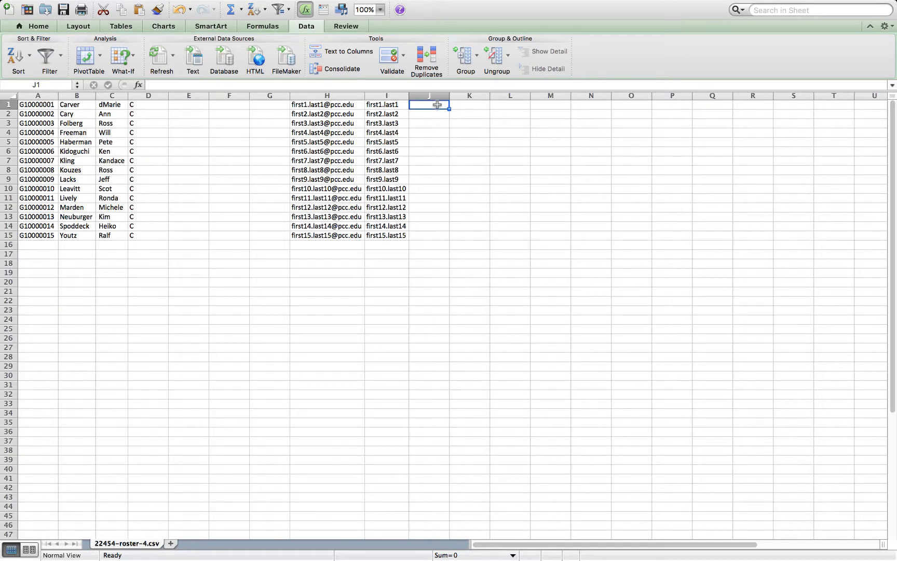
Enter 0 in the column after the usernames and fill it down for all 15 rows.
click(478, 105)
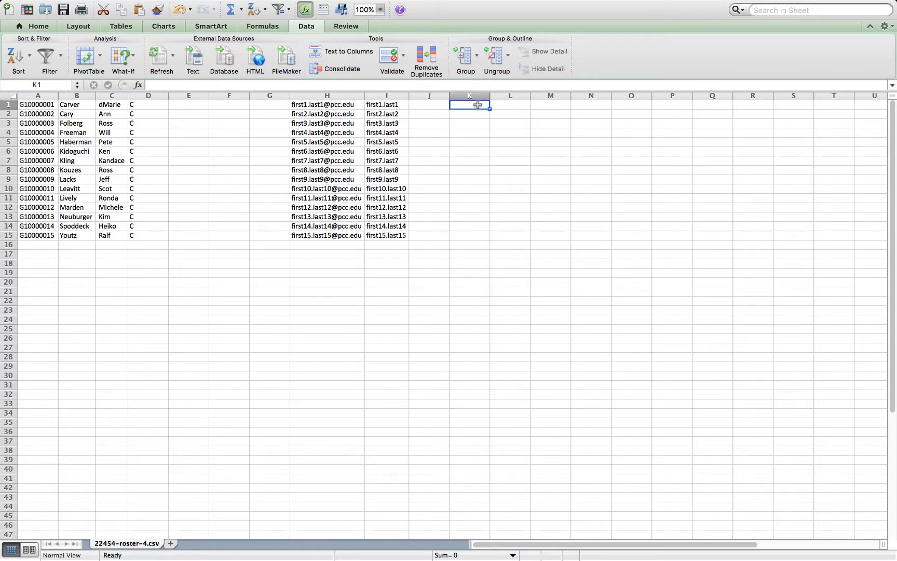
text(0)
key(Return)
click(481, 105)
drag(490, 109, 486, 239)
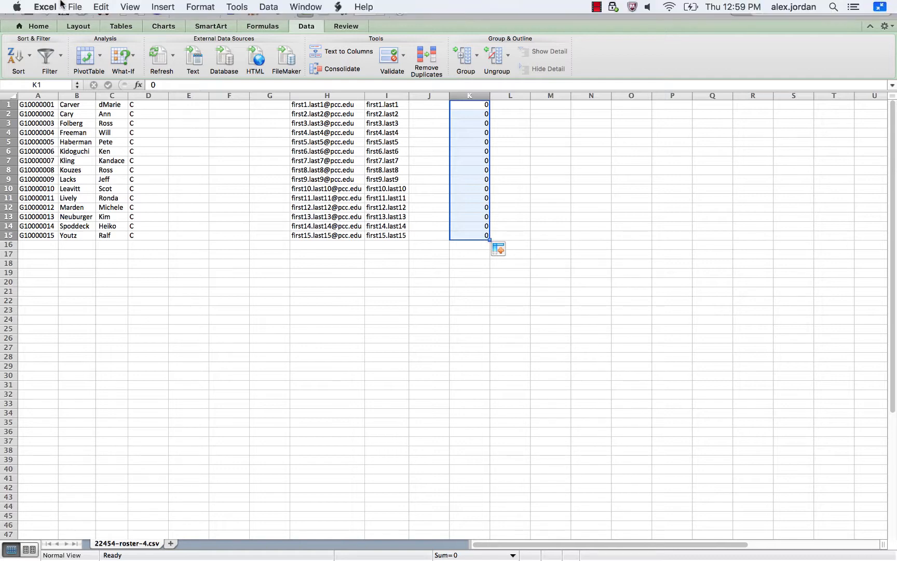
Save the sheet as MTH95201802-roster in Comma Separated Values (.csv) format on the Desktop.
click(71, 7)
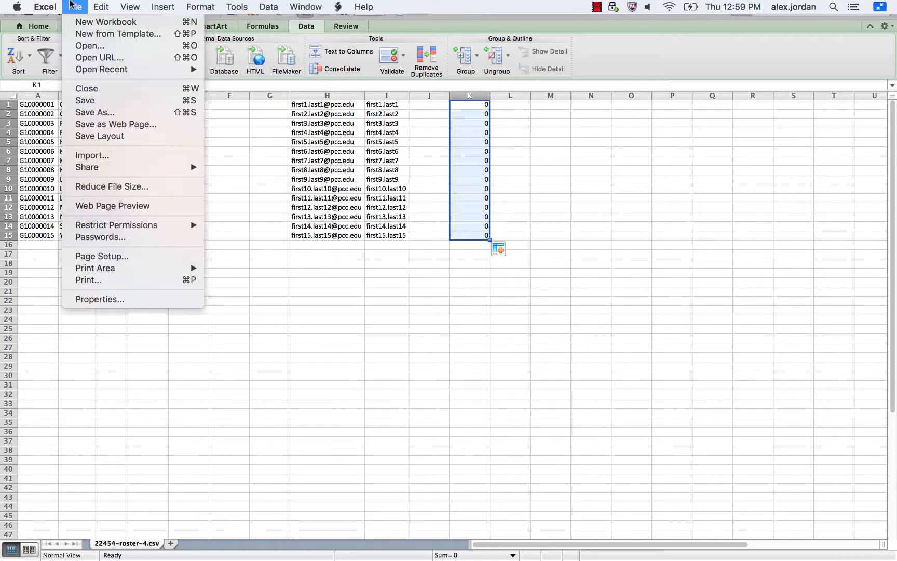
click(99, 113)
click(449, 403)
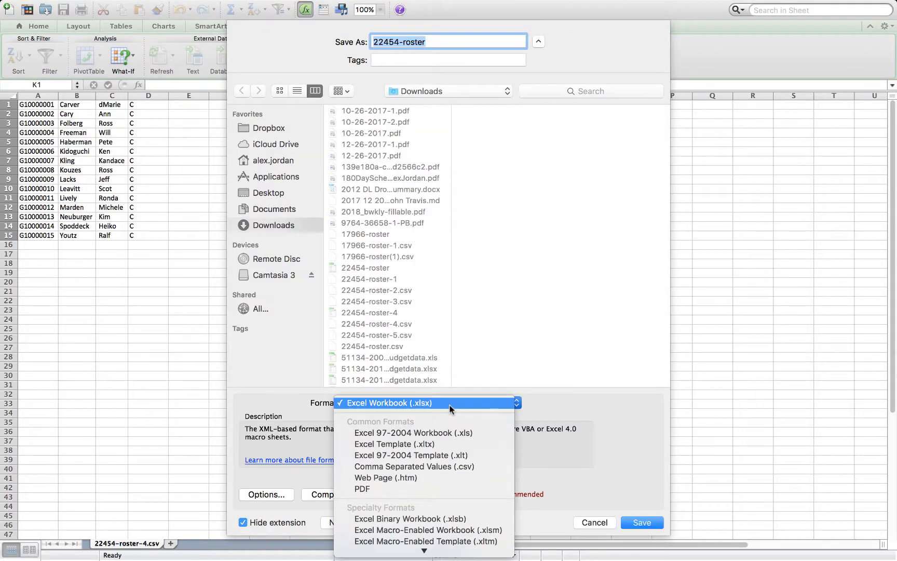
click(450, 467)
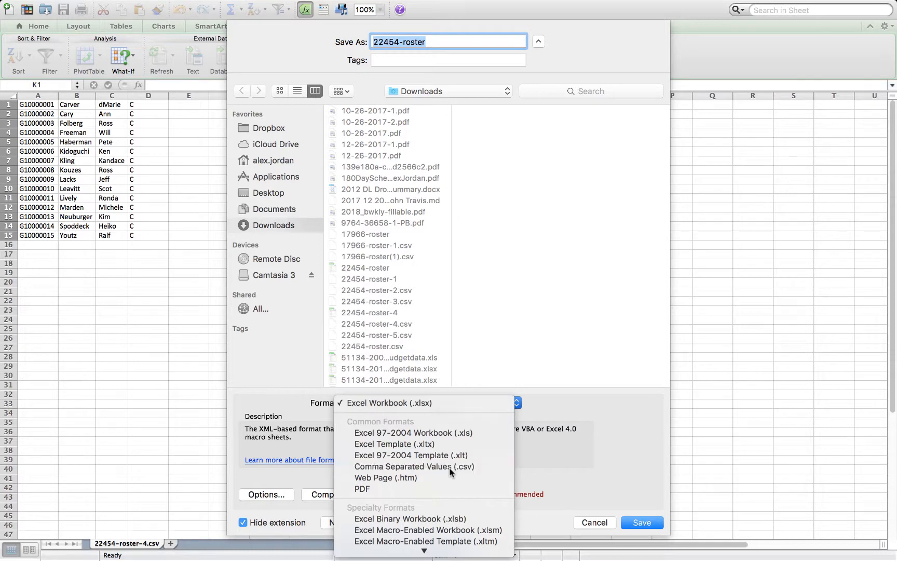
key(super+v)
click(269, 192)
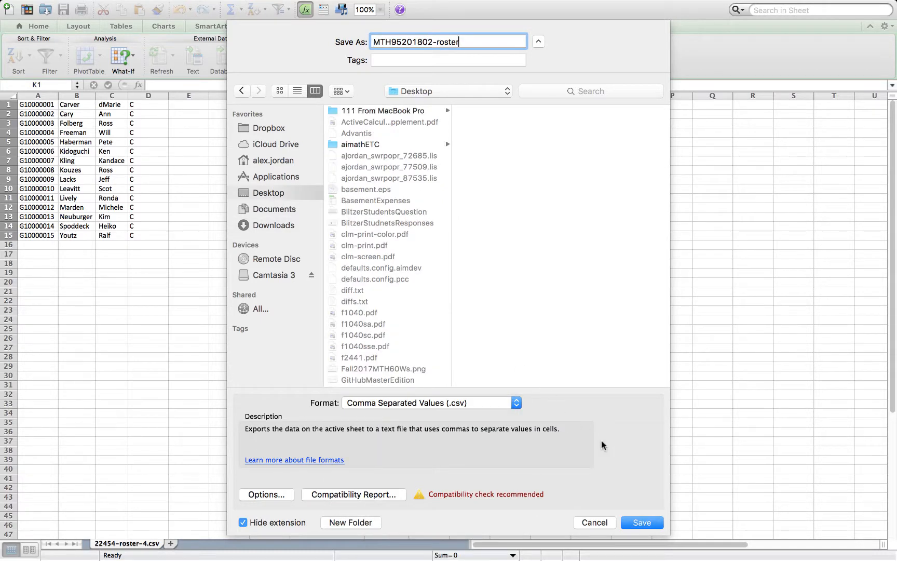
click(650, 523)
click(198, 547)
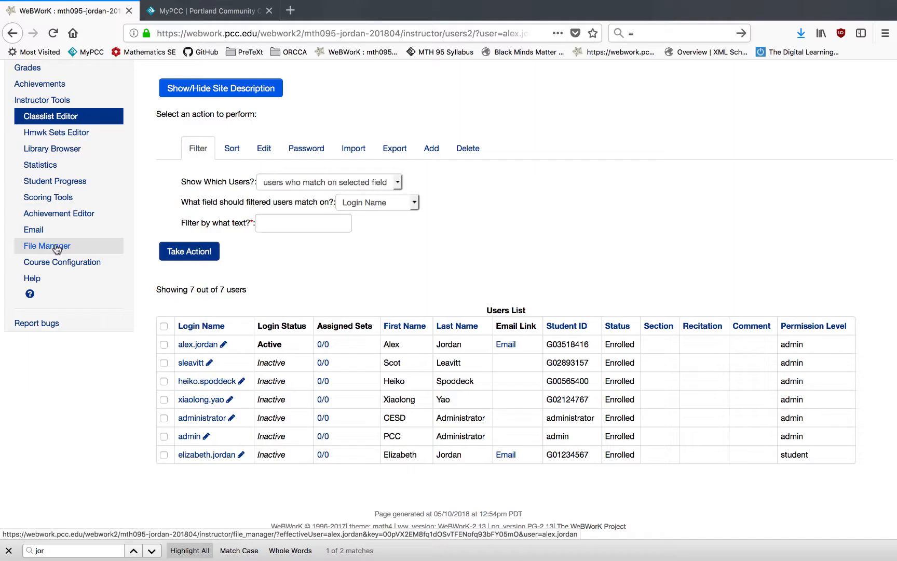
Open the WeBWorK File Manager and choose MTH95201802-roster.csv as the file to upload.
click(57, 249)
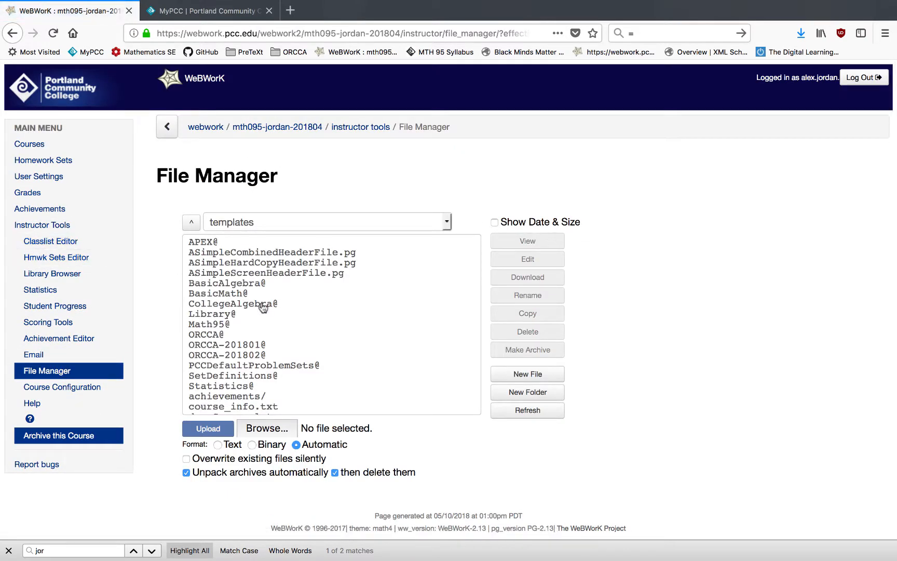
click(269, 434)
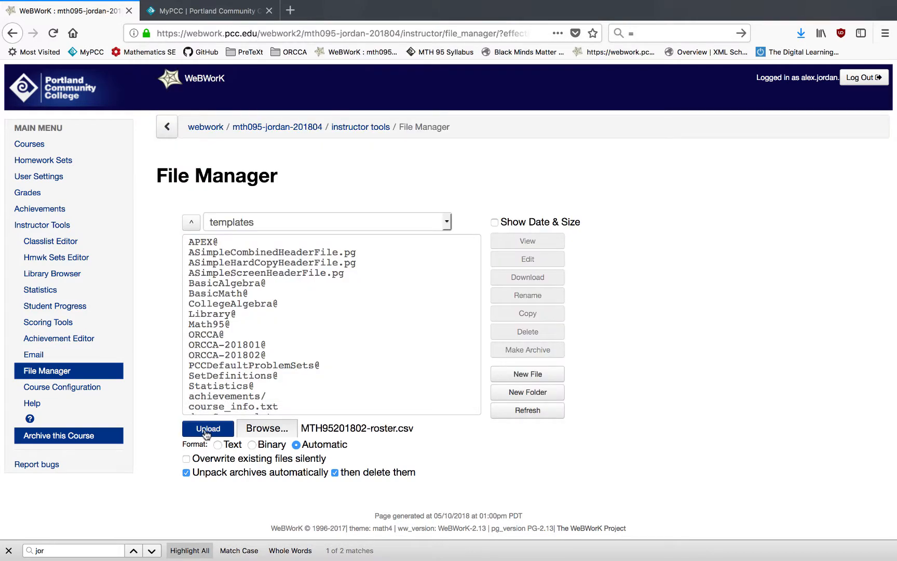
Upload the roster file, then rename it from .csv to MTH95201802-roster.lst.
click(208, 428)
click(281, 305)
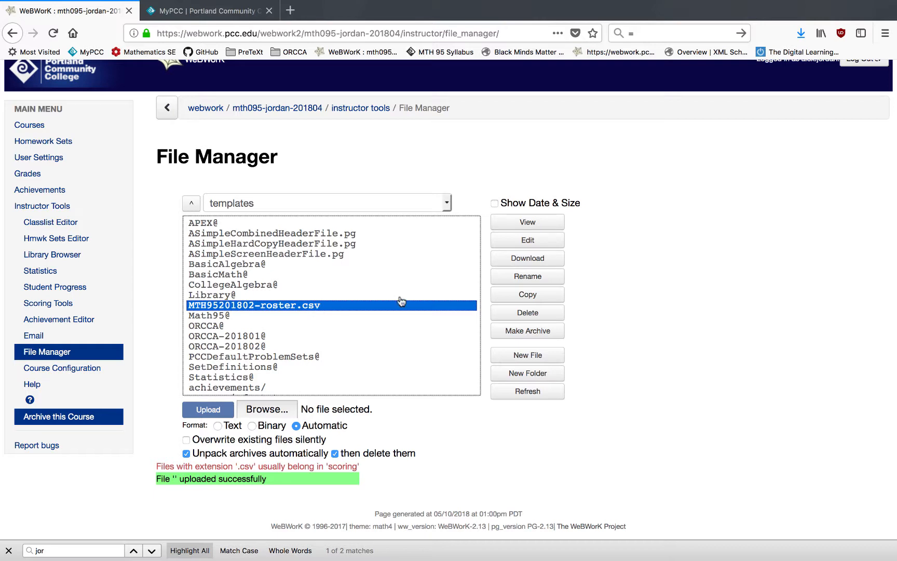
click(527, 276)
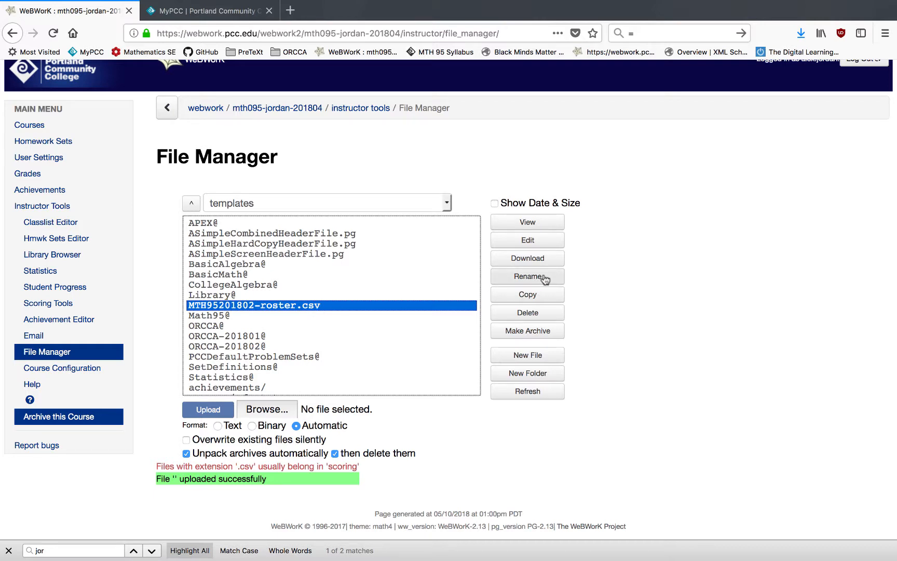
key(BackSpace)
key(BackSpace)
key(BackSpace)
text(lst)
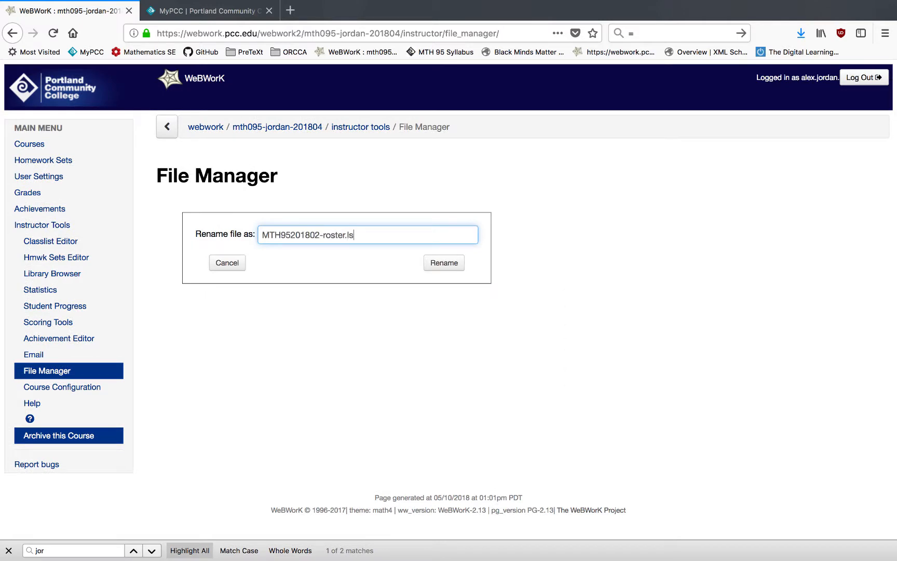
click(444, 263)
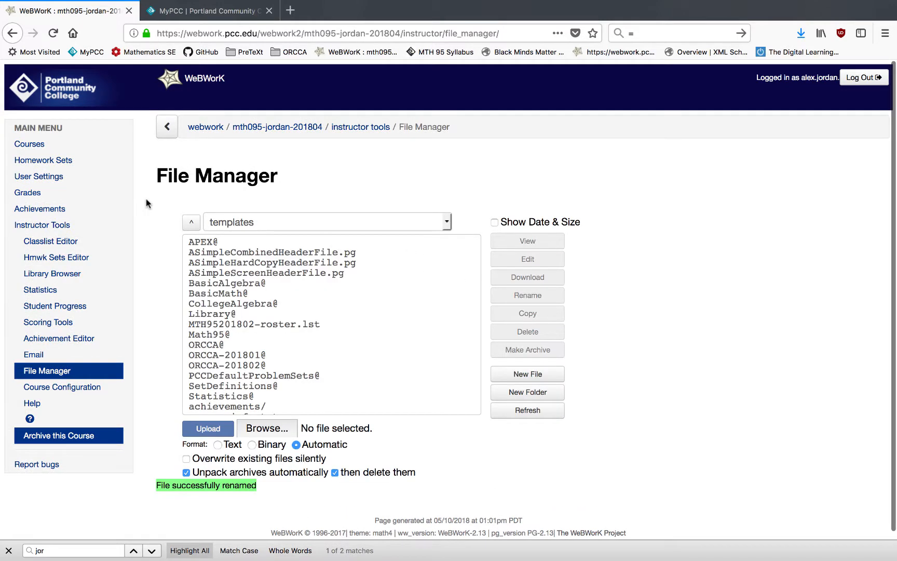
In the Classlist Editor, import users from MTH95201802-roster.lst, replacing no users and adding any new users.
click(64, 242)
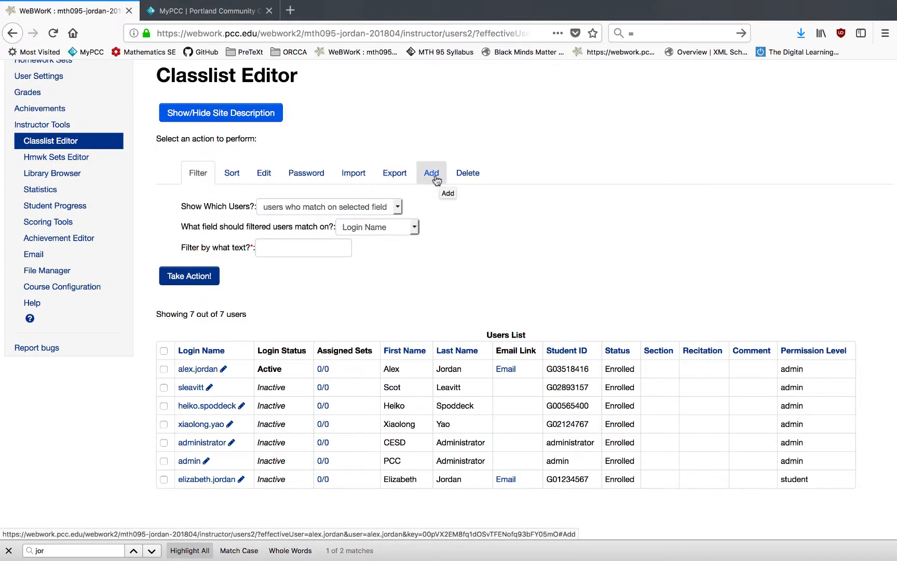
click(354, 175)
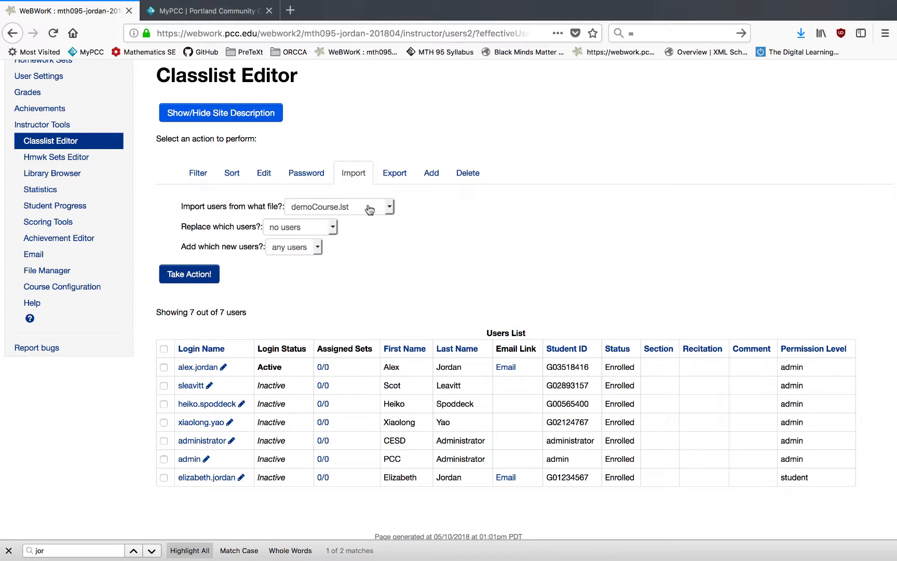
click(370, 209)
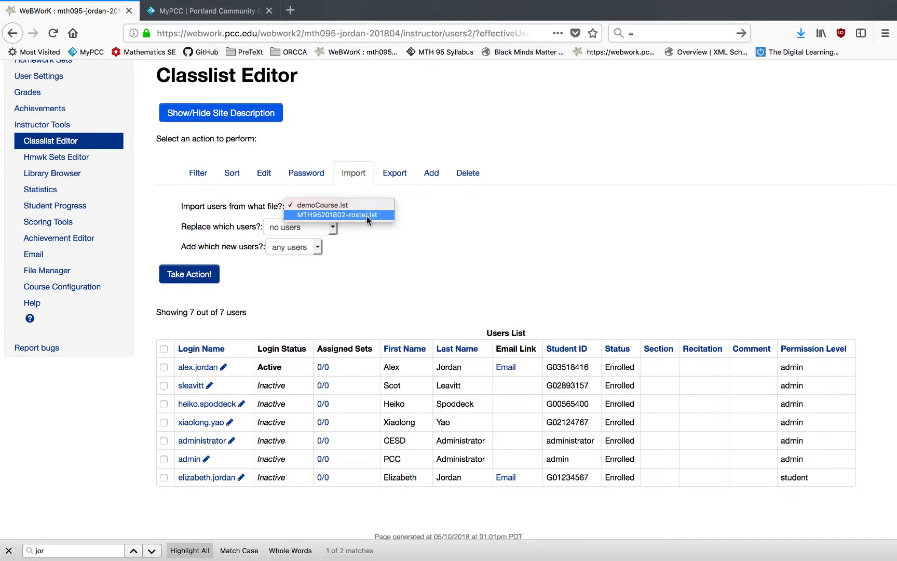
click(367, 217)
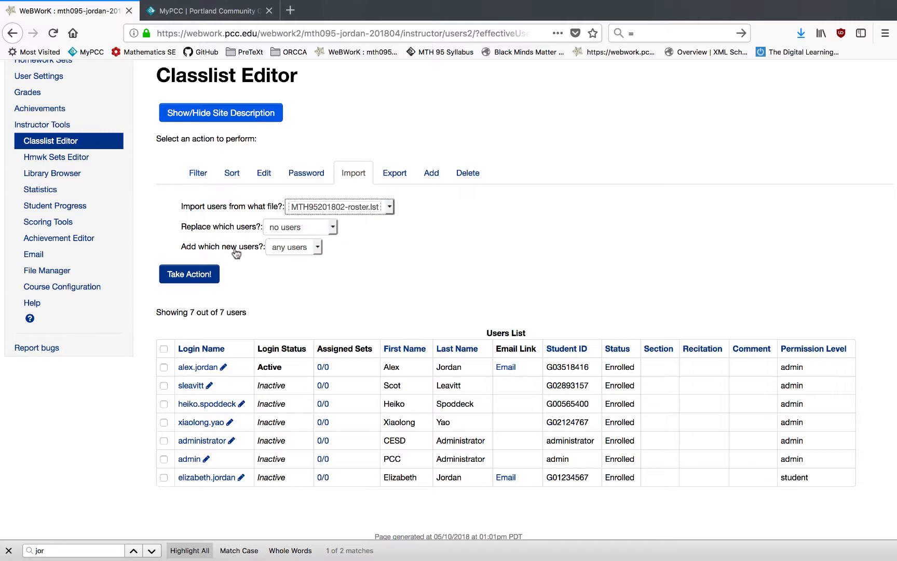
click(200, 275)
scroll(400, 297, down, 5)
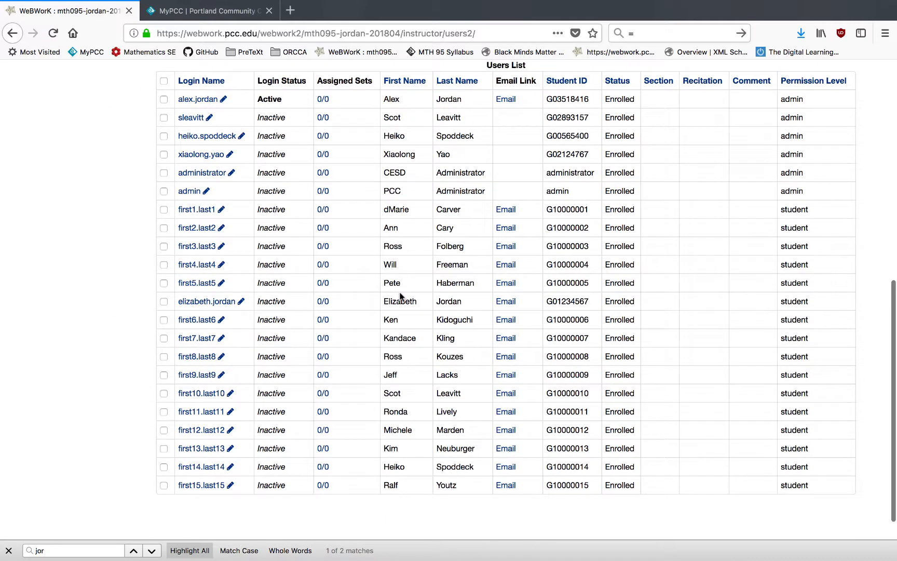
scroll(468, 265, up, 5)
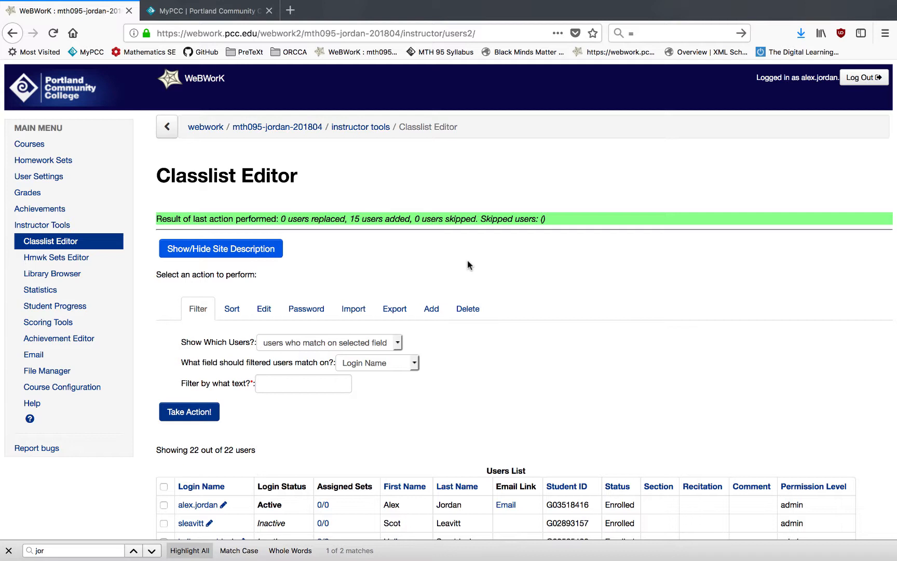
Delete the first imported student account from the classlist as a selected user.
click(466, 310)
scroll(370, 423, down, 3)
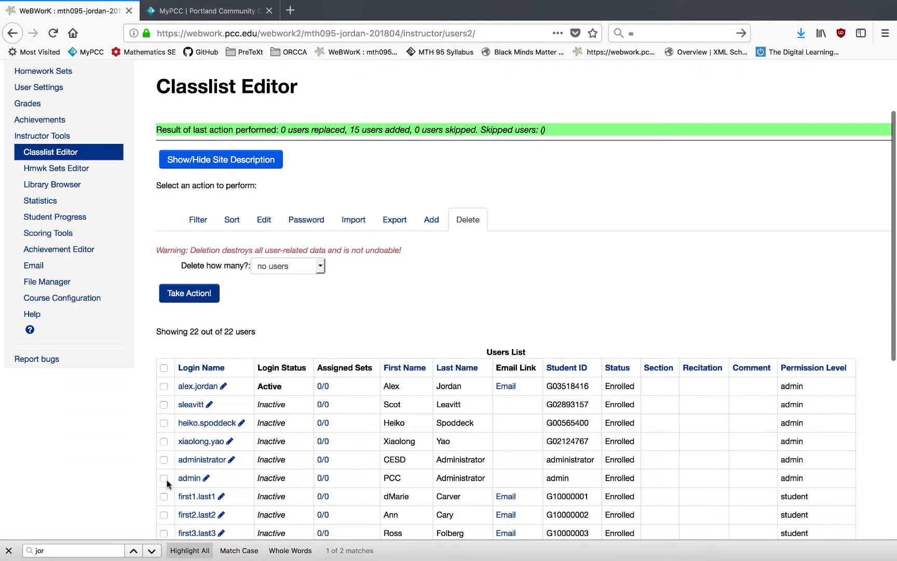
click(163, 483)
click(288, 252)
click(282, 265)
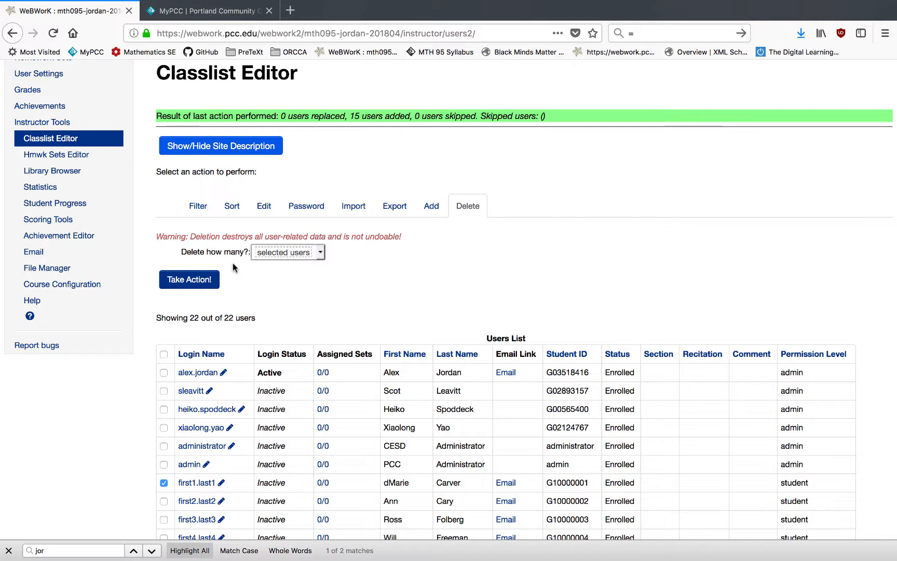
click(205, 283)
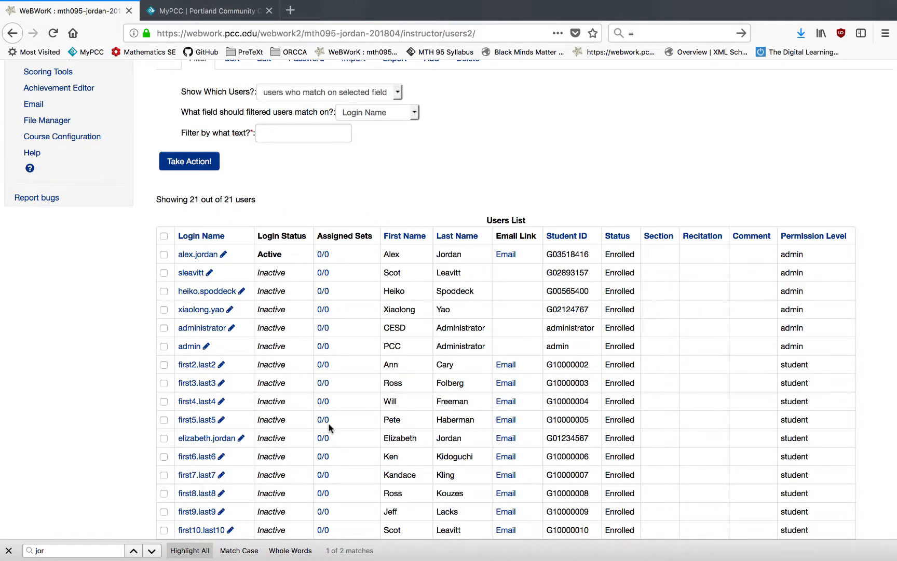
Edit the second imported student's record and set their status to Drop, saving the change.
scroll(328, 427, up, 3)
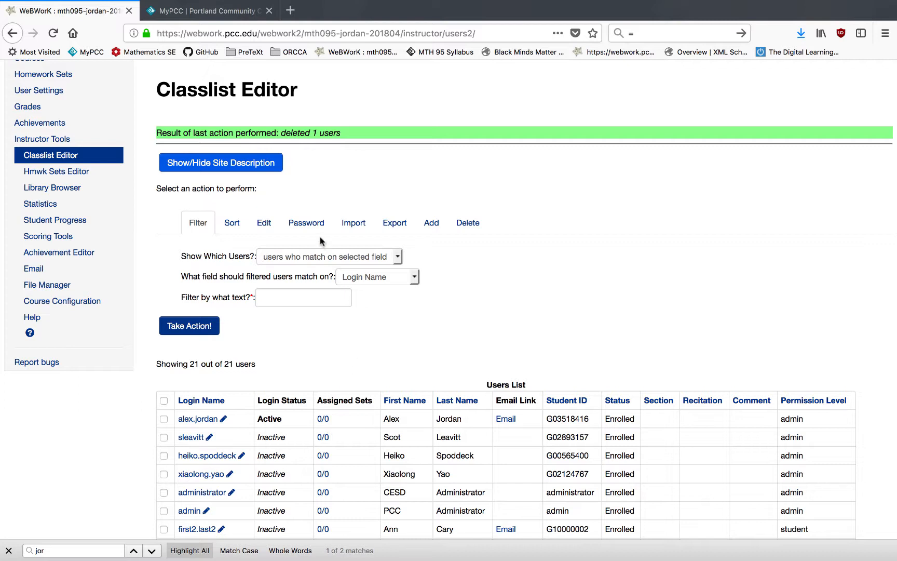
click(263, 223)
scroll(168, 436, down, 2)
click(164, 439)
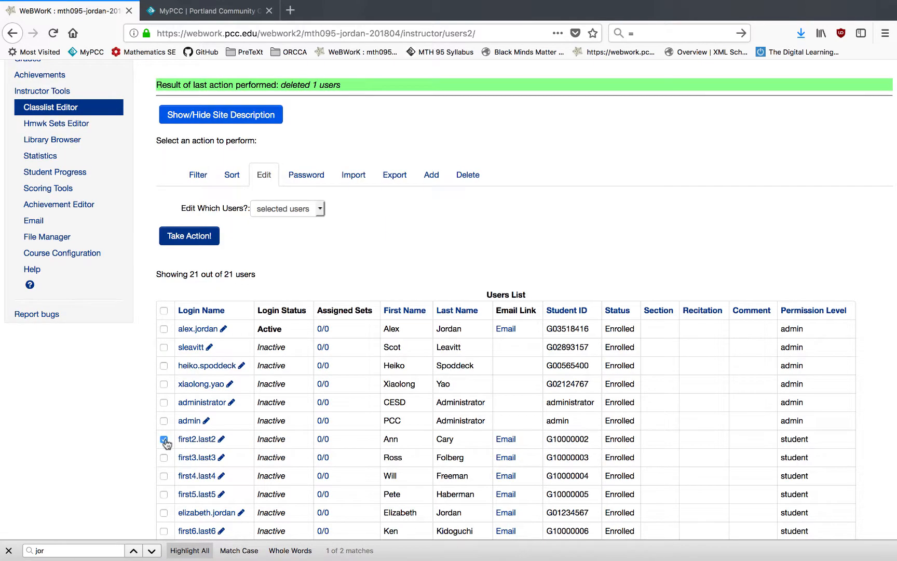
click(203, 238)
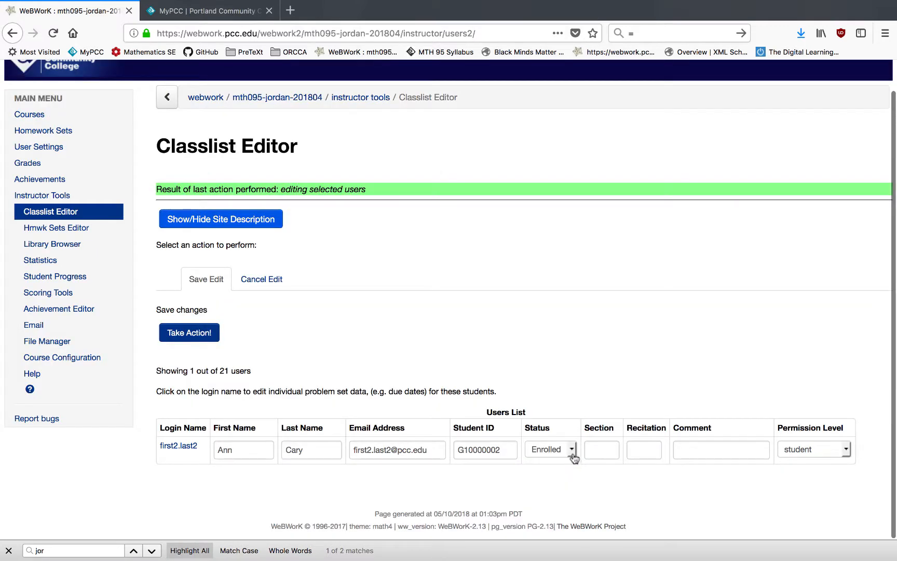
click(573, 451)
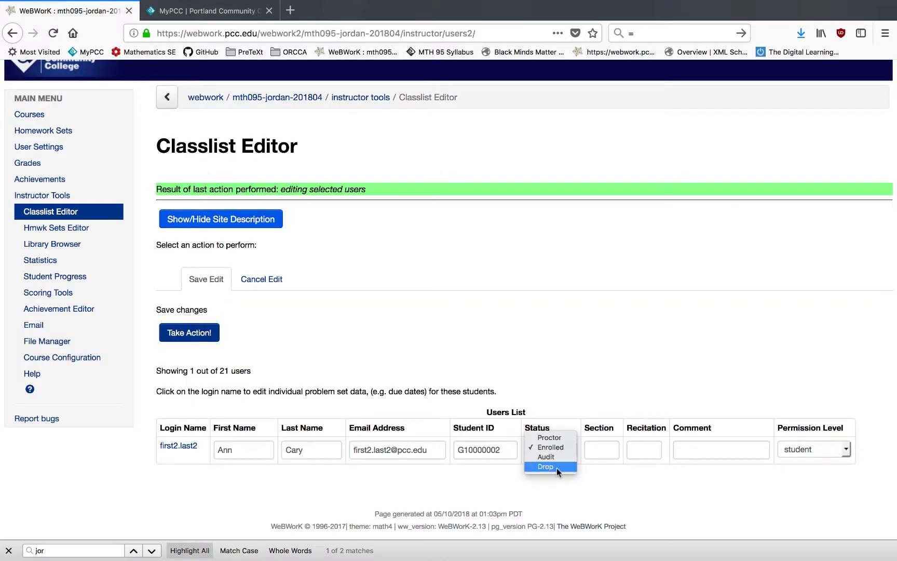
click(557, 468)
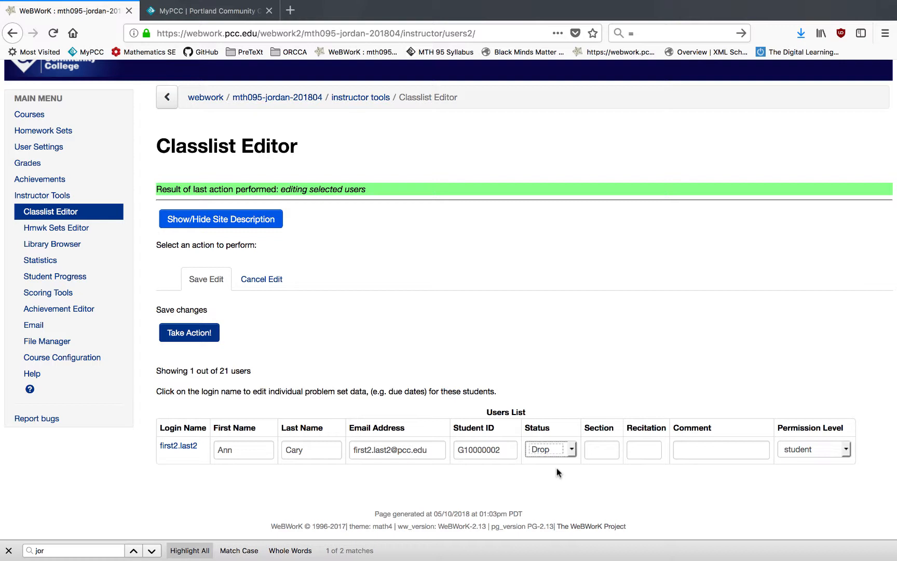
key(Return)
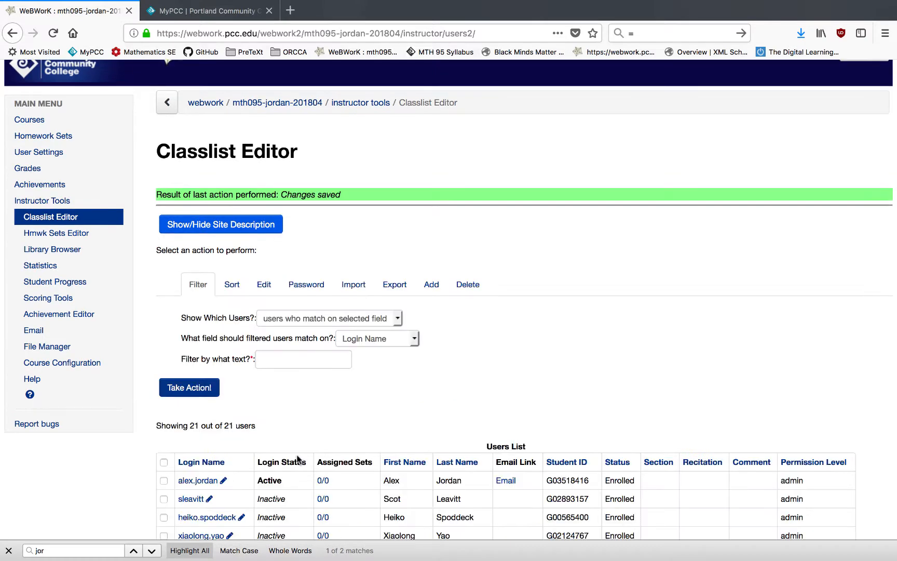